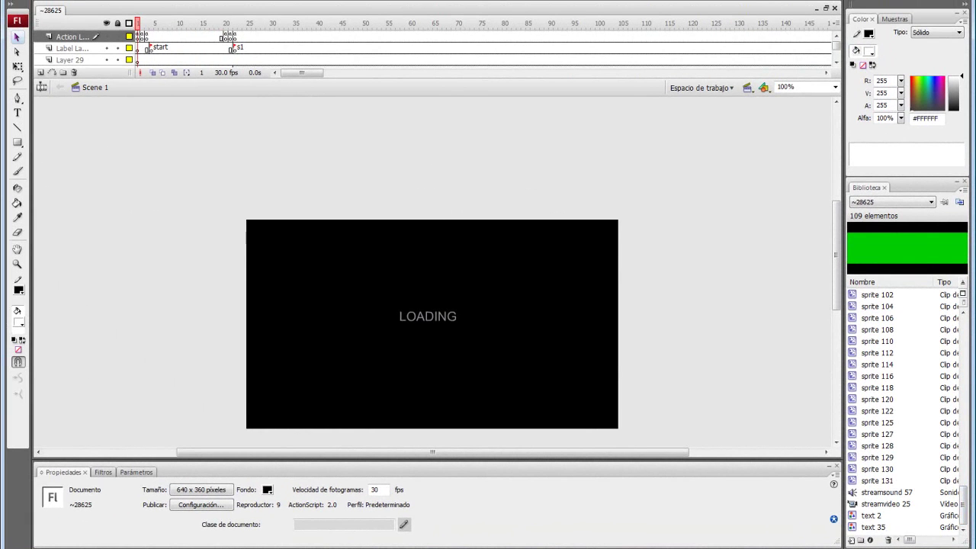
# Step: Preview the text 35 and text 2 symbols in the library of the ~28625 file
pyautogui.click(873, 527)
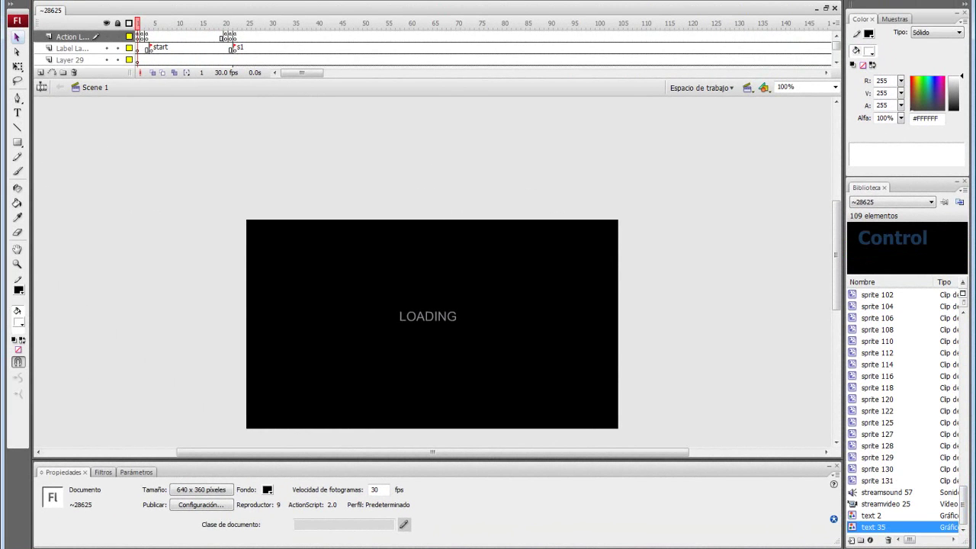
pyautogui.click(872, 515)
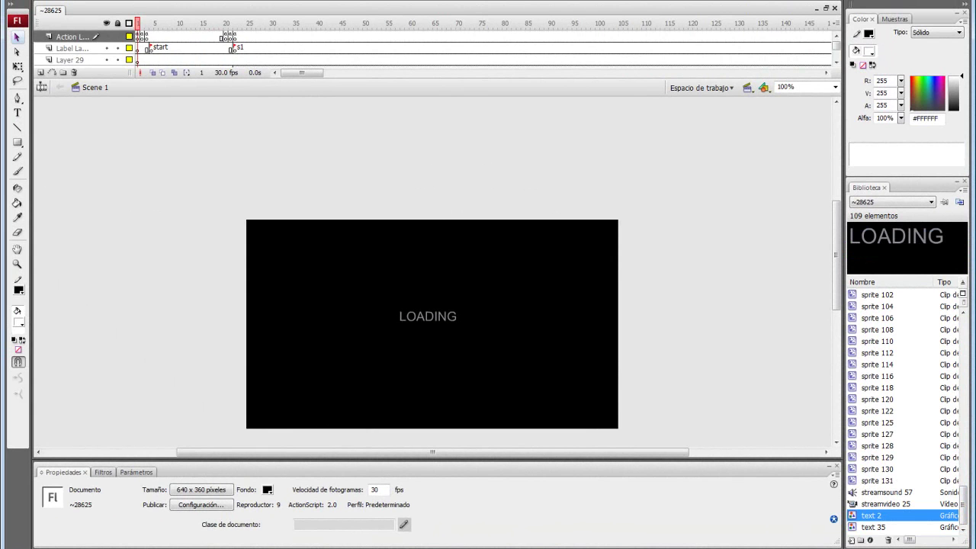
pyautogui.click(21, 1)
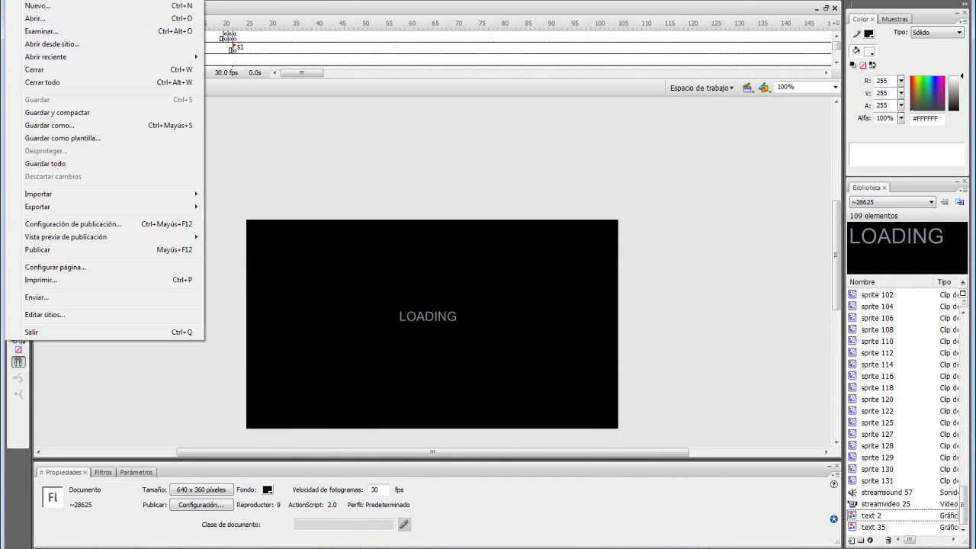
pyautogui.press('Escape')
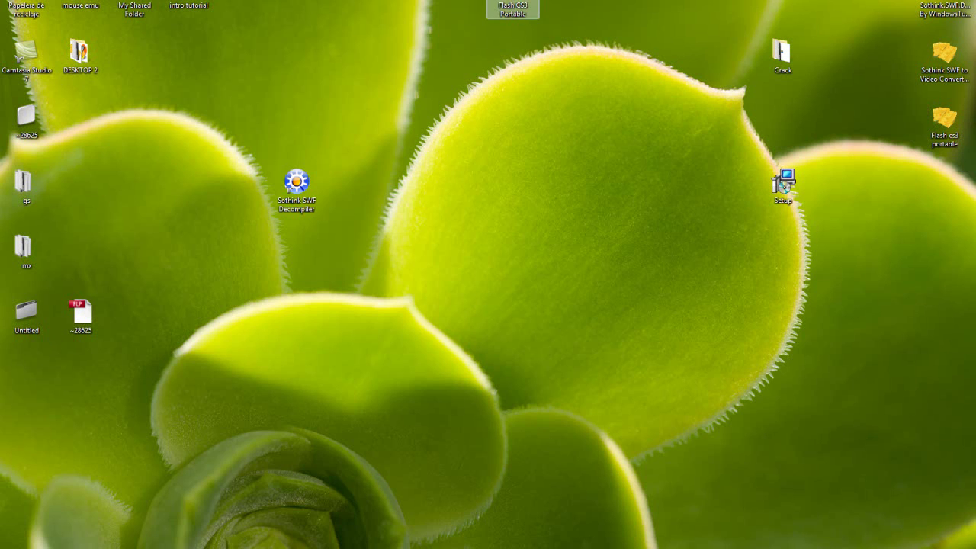
# Step: Start Flash CS3 Portable again from its desktop shortcut
pyautogui.click(512, 8)
pyautogui.rightClick(501, 4)
pyautogui.click(564, 16)
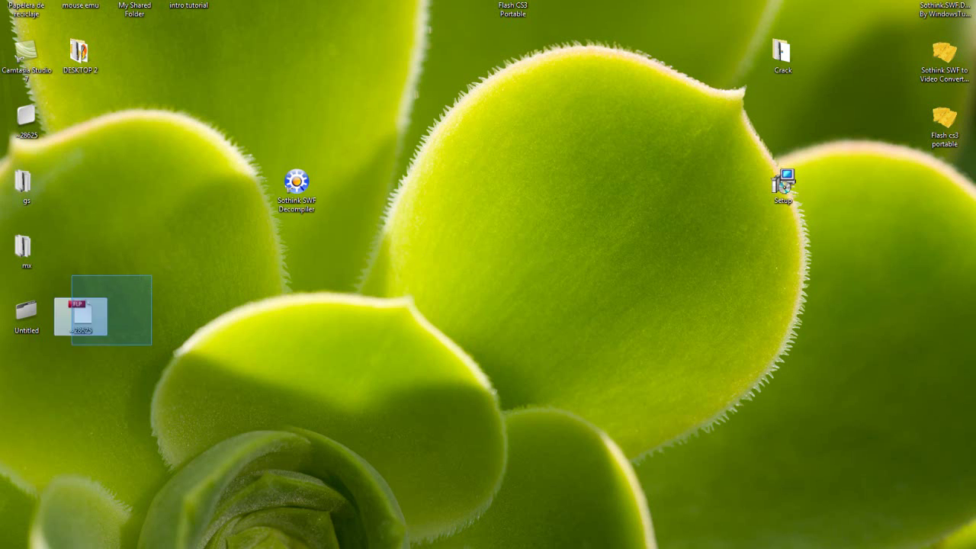
# Step: Delete both ~28625 items and the gs and mx items from the desktop, keeping the Untitled folder
pyautogui.moveTo(128, 84); pyautogui.dragTo(13, 333)
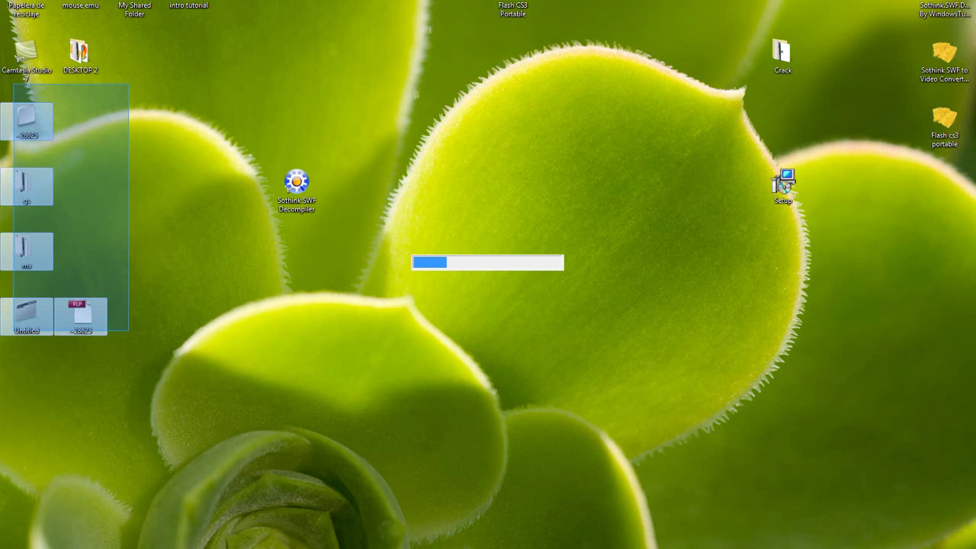
pyautogui.moveTo(13, 333); pyautogui.dragTo(76, 319)
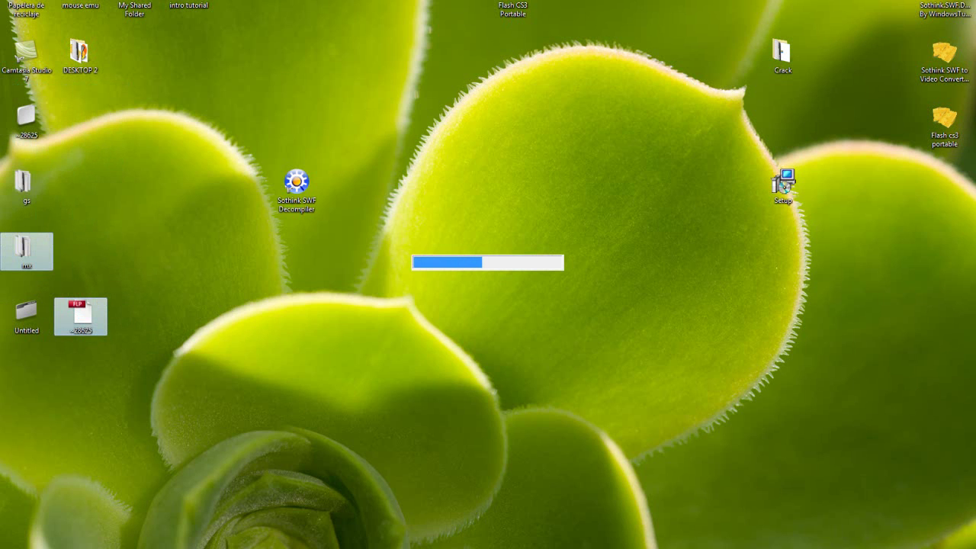
pyautogui.keyDown('ctrl'); pyautogui.click(25, 185); pyautogui.keyUp('ctrl')
pyautogui.keyDown('ctrl'); pyautogui.click(27, 120); pyautogui.keyUp('ctrl')
pyautogui.press('Delete')
pyautogui.press('Return')
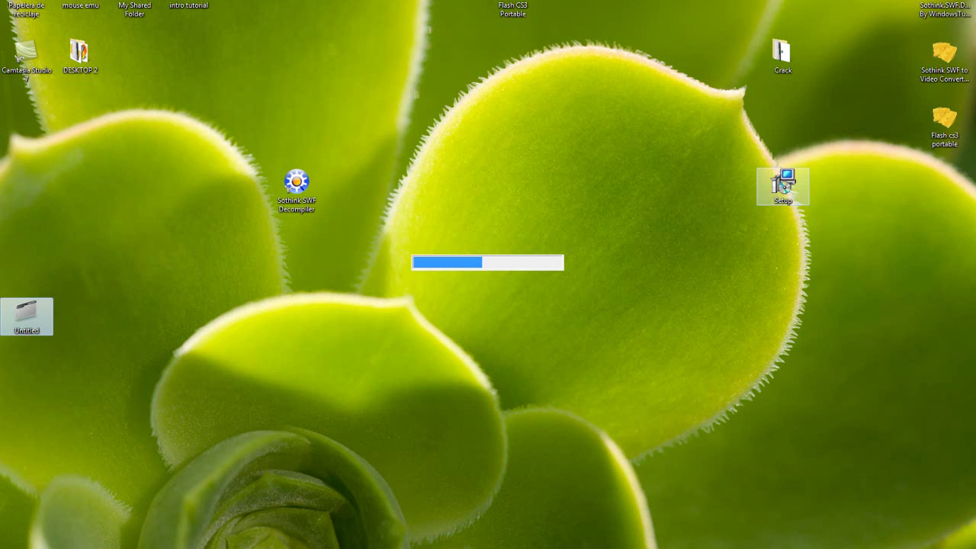
# Step: Sort the desktop icons
pyautogui.rightClick(709, 166)
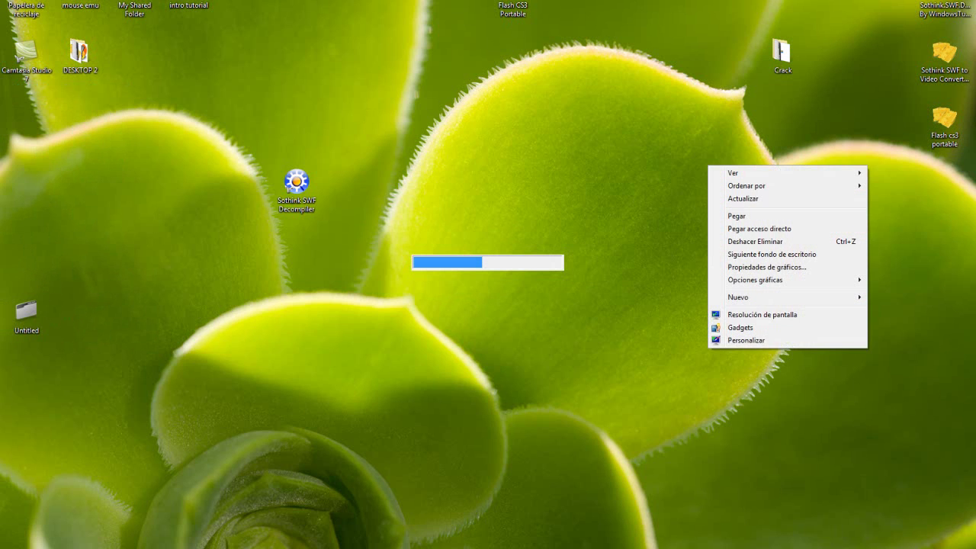
pyautogui.moveTo(736, 186)
pyautogui.click(655, 186)
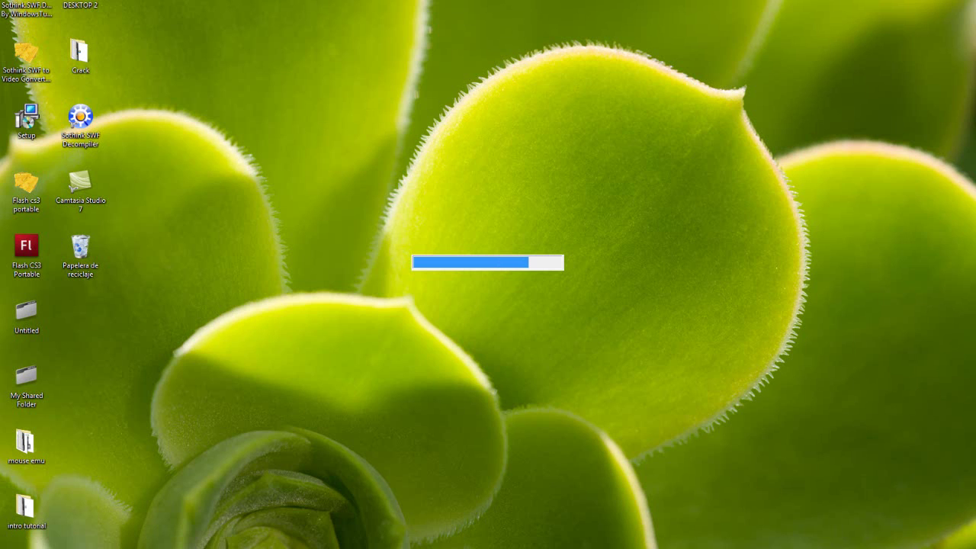
pyautogui.click(898, 548)
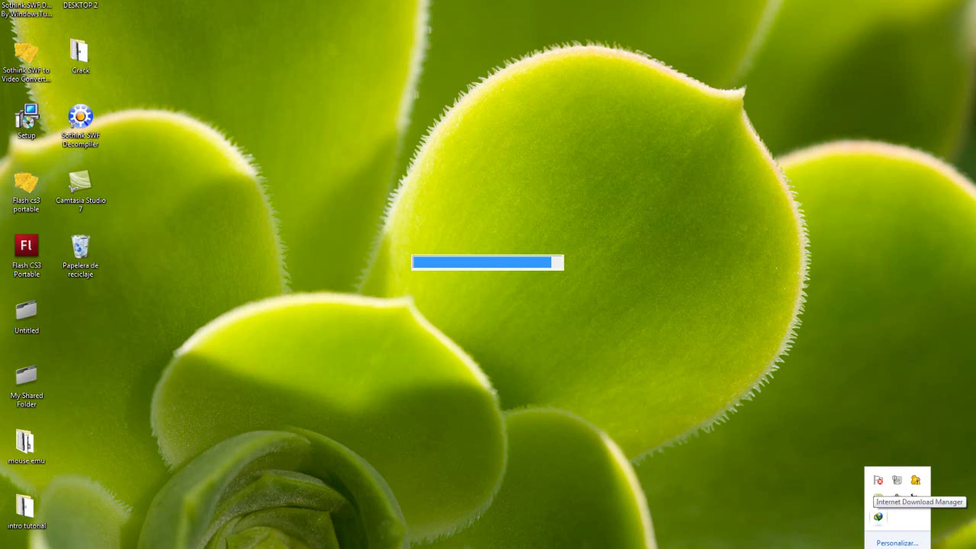
pyautogui.click(878, 480)
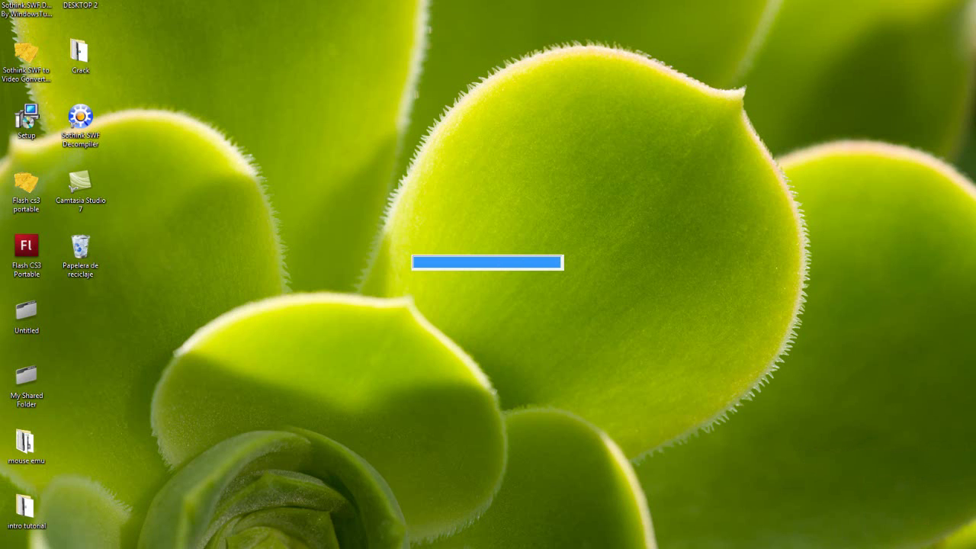
pyautogui.moveTo(655, 346); pyautogui.dragTo(1, 19)
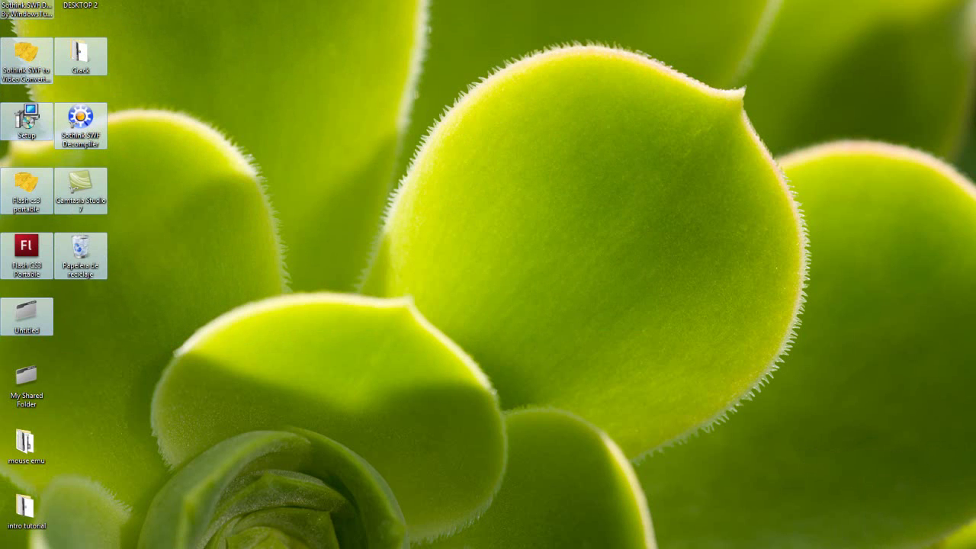
pyautogui.moveTo(151, 2); pyautogui.dragTo(2, 530)
pyautogui.click(167, 396)
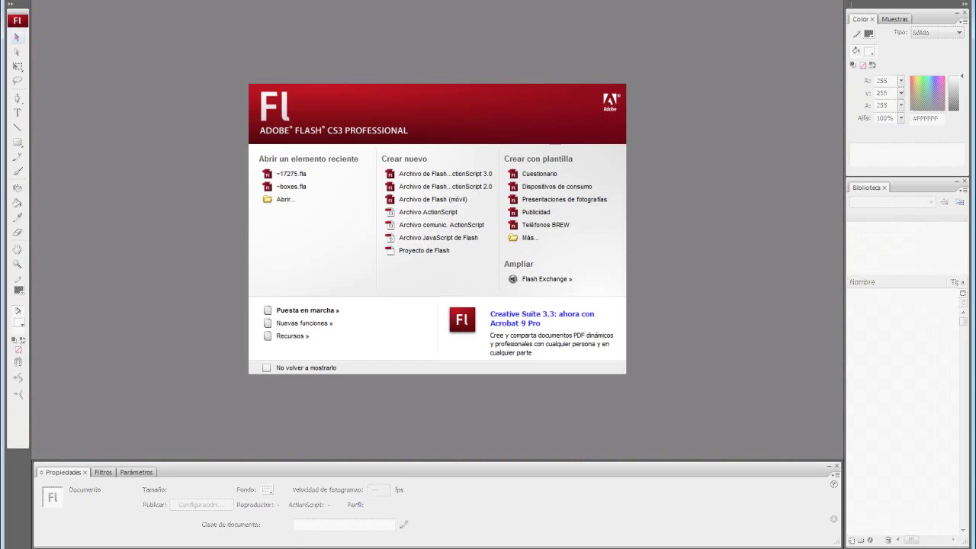
# Step: Open the recent file ~17275.fla and use the default substitutes for its missing fonts
pyautogui.click(316, 173)
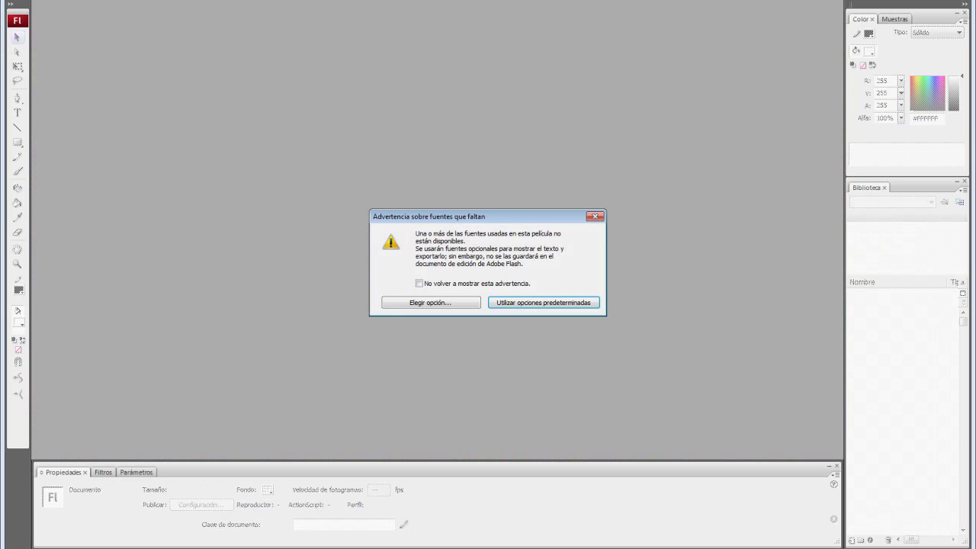
pyautogui.press('Return')
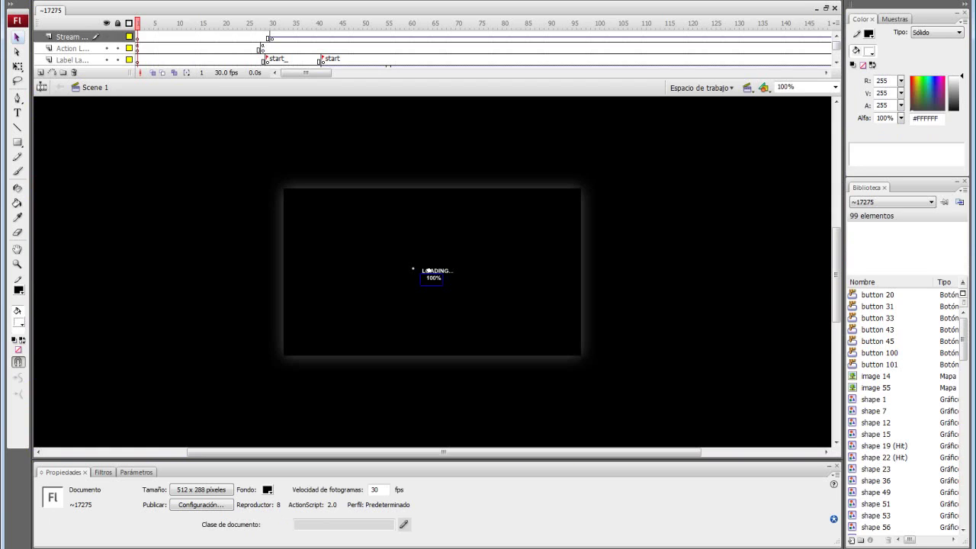
# Step: Examine the text symbols in the library, from text 5 to text 98 (Hit), to find the intro captions
pyautogui.scroll(-20, 903, 410)
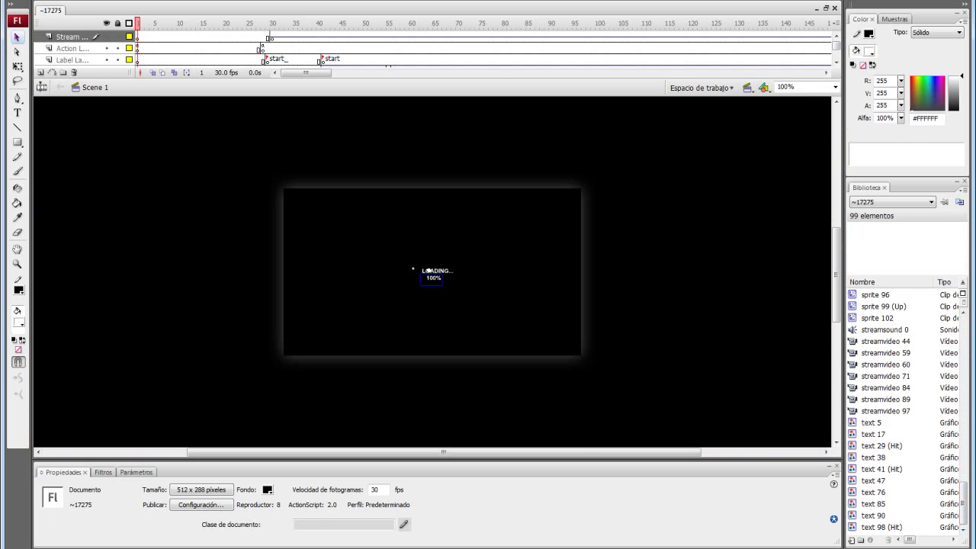
pyautogui.click(871, 423)
pyautogui.press('Down')
pyautogui.press('Down')
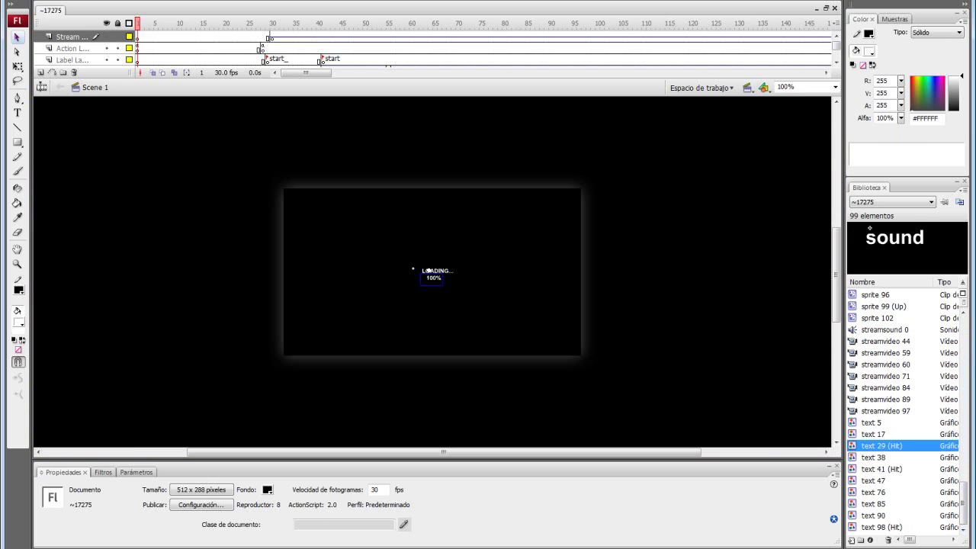
pyautogui.press('Down')
pyautogui.press('Down')
pyautogui.press('Down')
pyautogui.press('Down')
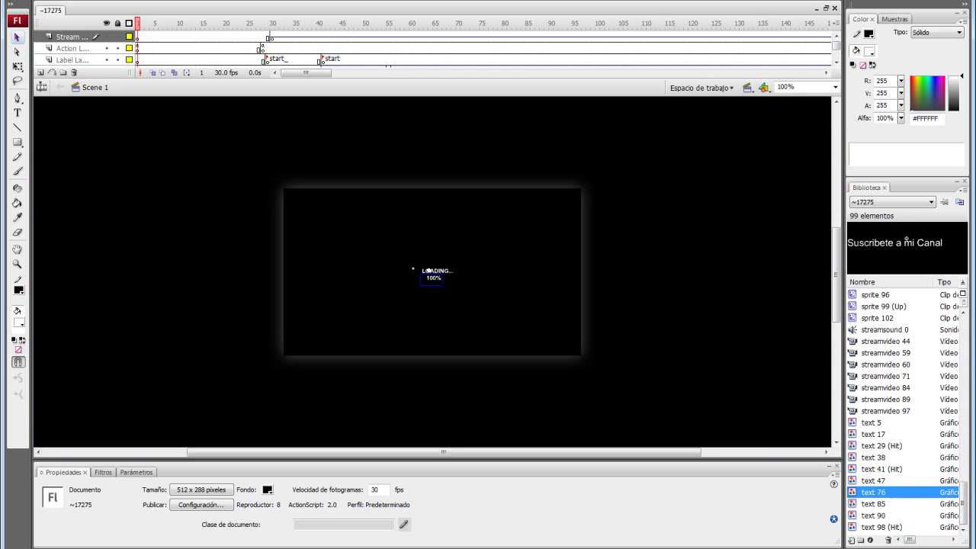
pyautogui.press('Down')
pyautogui.press('Down')
pyautogui.press('Down')
pyautogui.press('Up')
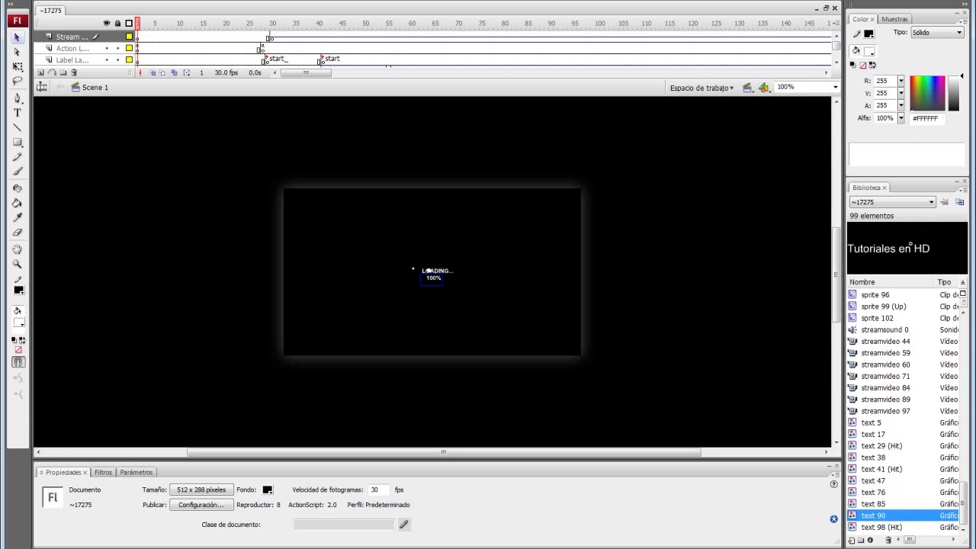
pyautogui.press('Up')
pyautogui.press('Up')
pyautogui.press('Up')
pyautogui.press('Up')
pyautogui.press('Up')
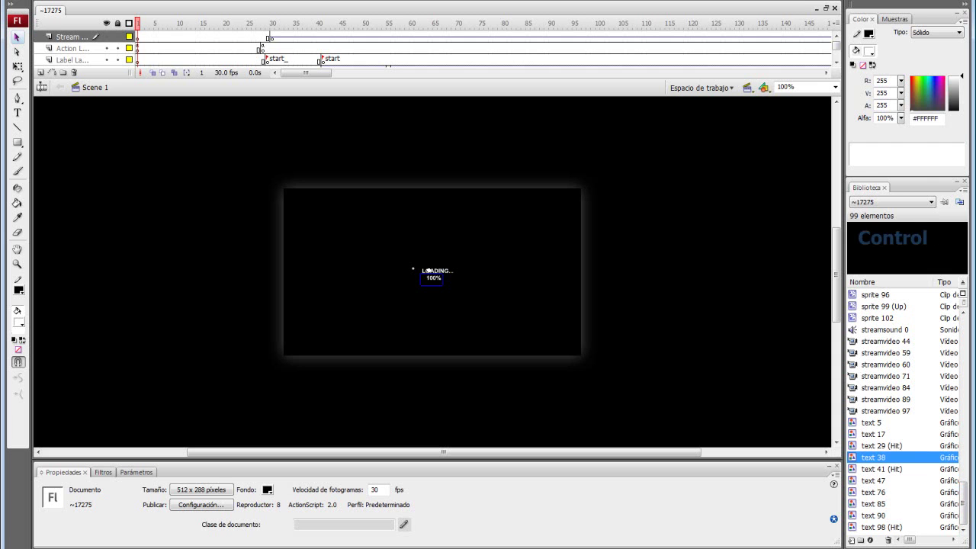
pyautogui.press('Up')
pyautogui.press('Down')
pyautogui.press('Down')
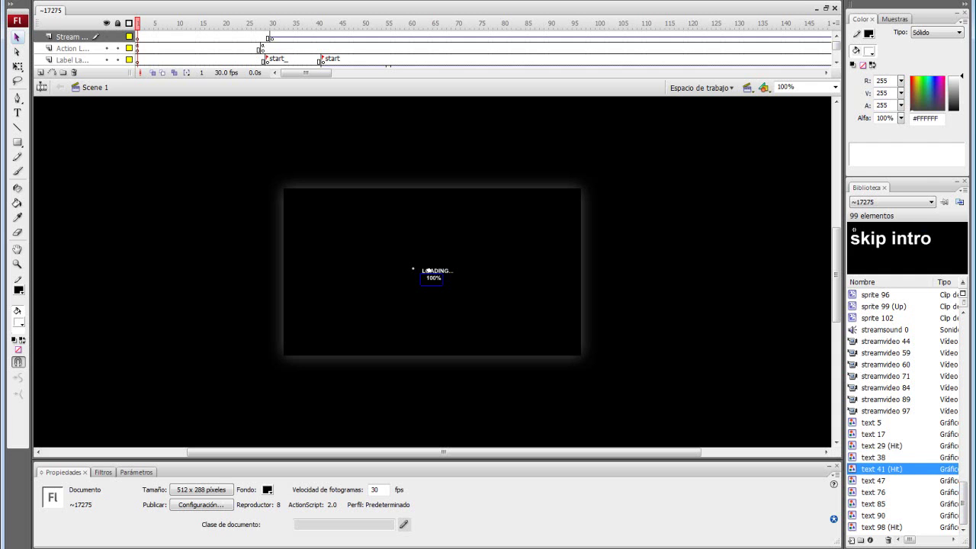
pyautogui.press('Down')
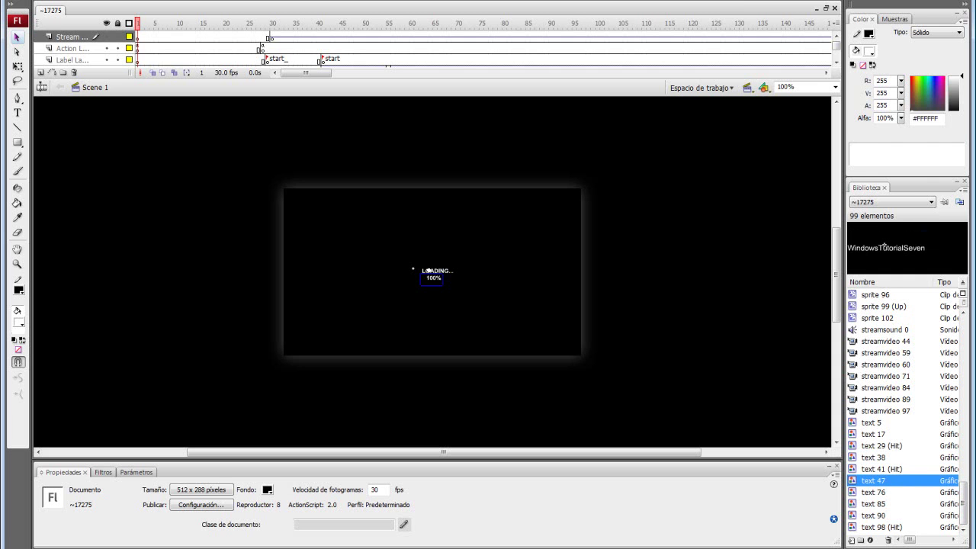
pyautogui.doubleClick(873, 480)
pyautogui.press('Return')
pyautogui.press('Down')
pyautogui.press('Down')
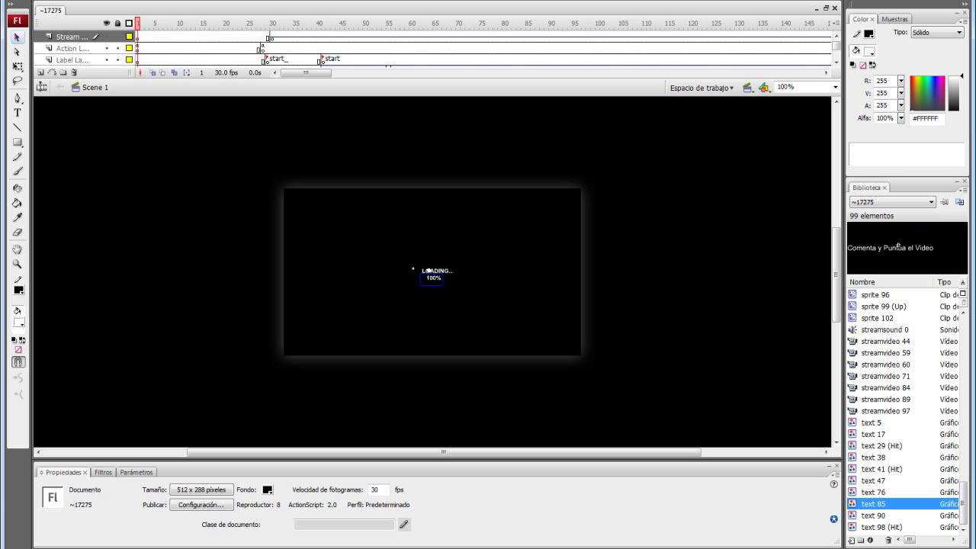
pyautogui.press('Up')
pyautogui.press('Up')
# Step: Replace the caption in the text 47 symbol with "Tutoriales Windows bla blabla"
pyautogui.doubleClick(852, 480)
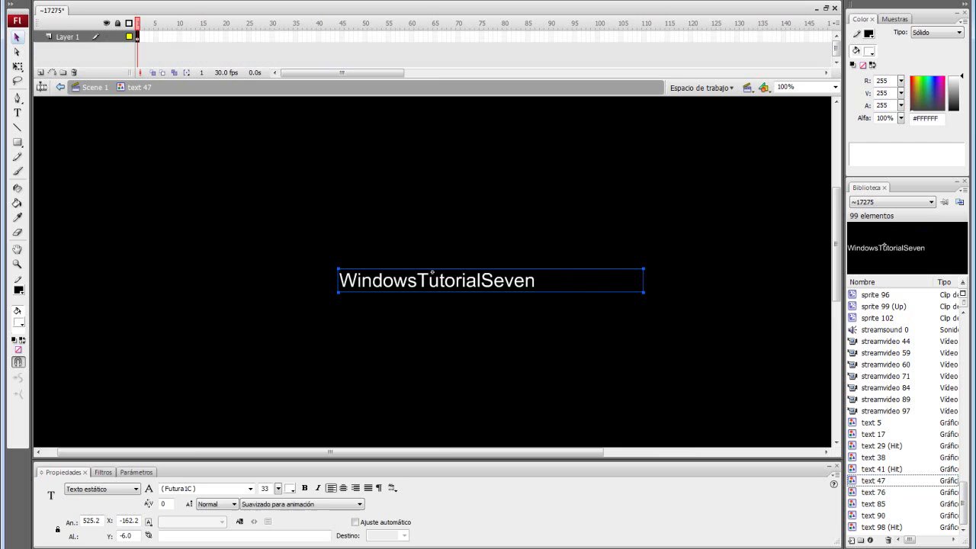
pyautogui.doubleClick(433, 272)
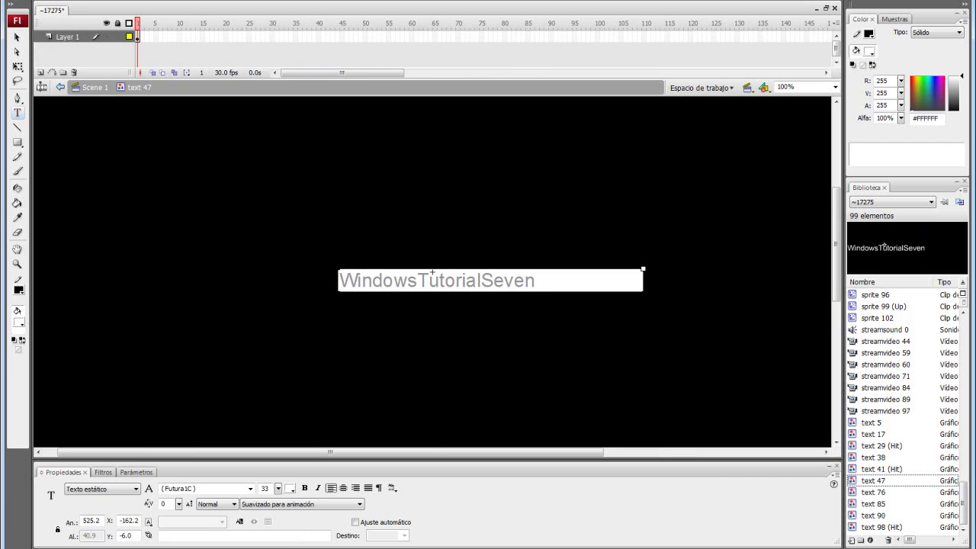
pyautogui.press('BackSpace')
pyautogui.press('BackSpace')
pyautogui.press('BackSpace')
pyautogui.press('BackSpace')
pyautogui.press('BackSpace')
pyautogui.press('BackSpace')
pyautogui.press('BackSpace')
pyautogui.press('BackSpace')
pyautogui.press('BackSpace')
pyautogui.press('BackSpace')
pyautogui.press('BackSpace')
pyautogui.press('BackSpace')
pyautogui.press('BackSpace')
pyautogui.press('BackSpace')
pyautogui.press('BackSpace')
pyautogui.press('BackSpace')
pyautogui.press('BackSpace')
pyautogui.press('BackSpace')
pyautogui.press('BackSpace')
pyautogui.press('BackSpace')
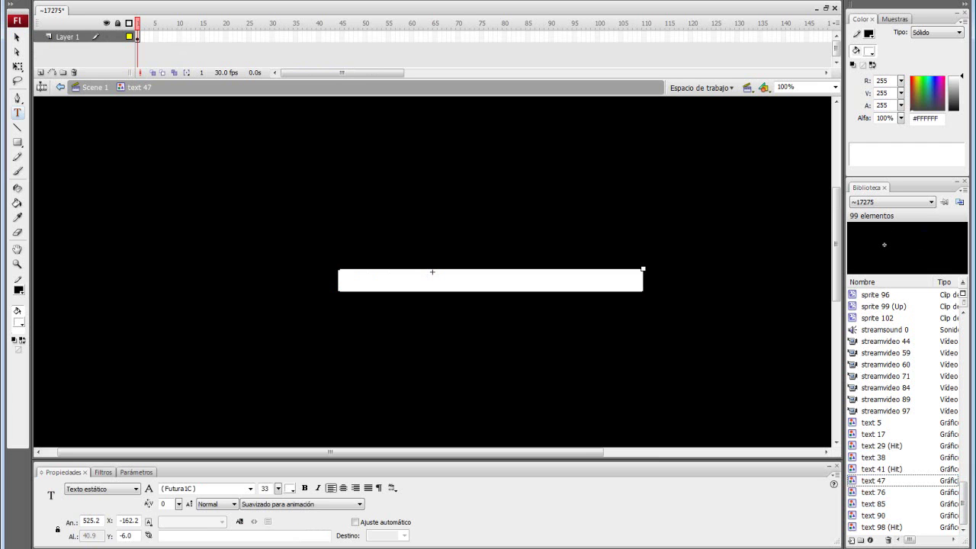
pyautogui.write('Tutoriales WindowsTu')
pyautogui.press('BackSpace')
pyautogui.press('BackSpace')
pyautogui.press('BackSpace')
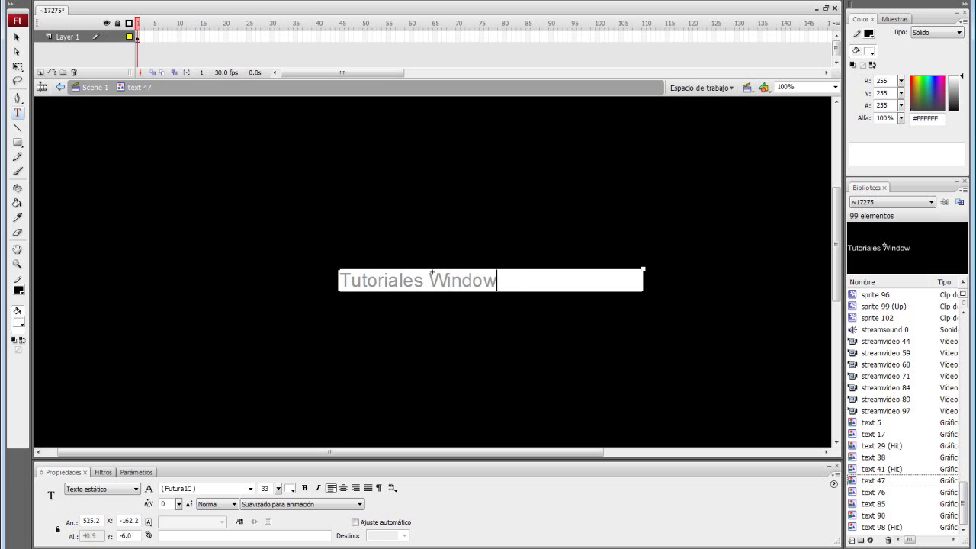
pyautogui.write('s b')
pyautogui.write('la bla blabl')
pyautogui.write('a')
pyautogui.press('Escape')
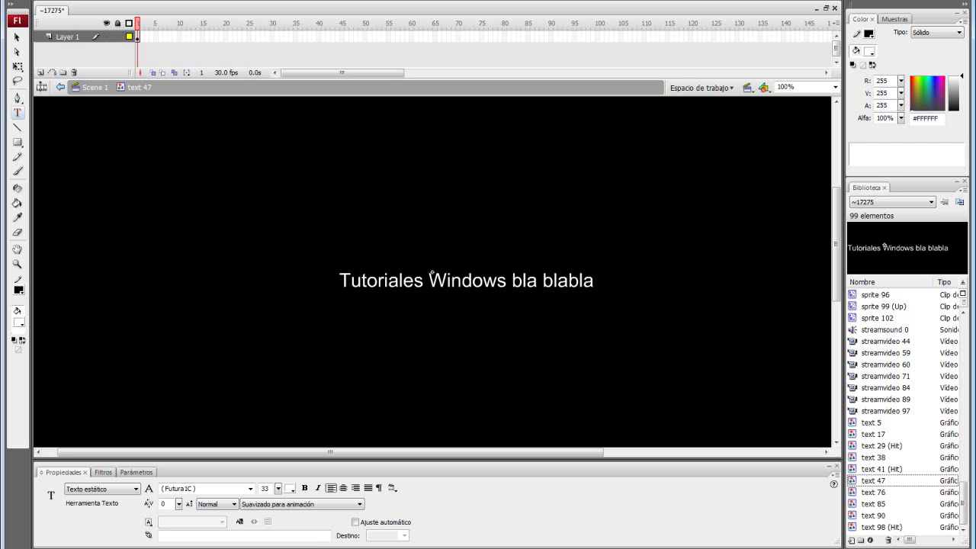
# Step: Replace the caption in the text 76 symbol with "Prueva de que si sirve el"
pyautogui.click(873, 493)
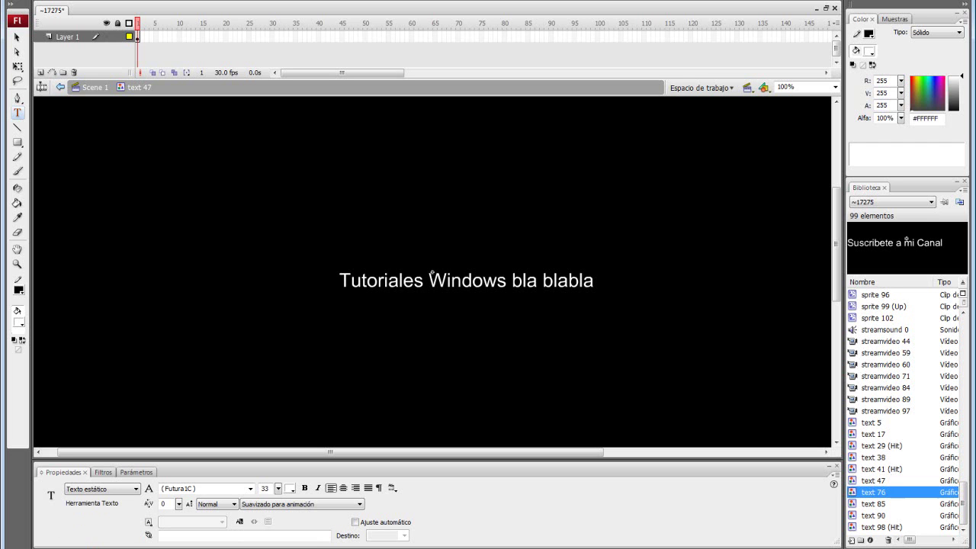
pyautogui.doubleClick(852, 493)
pyautogui.doubleClick(542, 293)
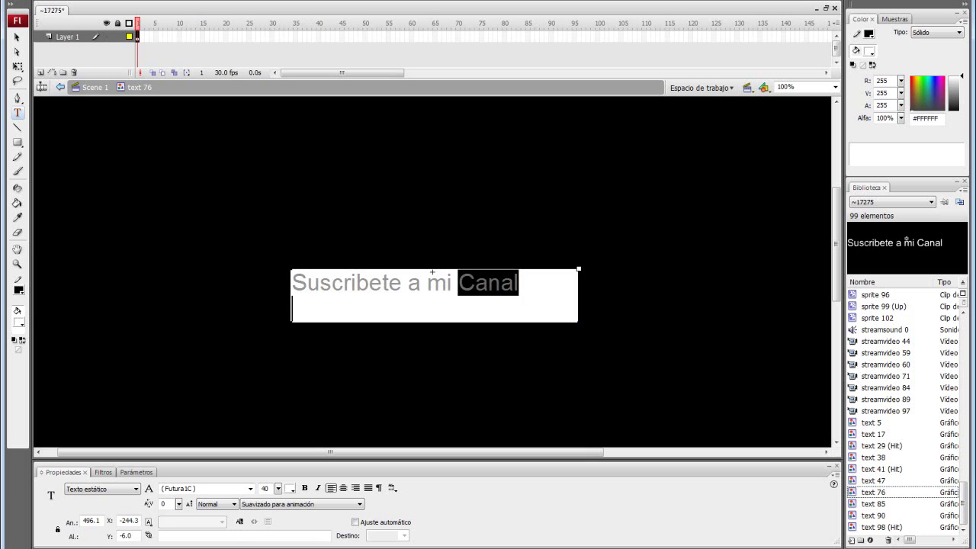
pyautogui.press('BackSpace')
pyautogui.press('BackSpace')
pyautogui.press('BackSpace')
pyautogui.press('BackSpace')
pyautogui.press('BackSpace')
pyautogui.press('BackSpace')
pyautogui.press('BackSpace')
pyautogui.press('BackSpace')
pyautogui.press('BackSpace')
pyautogui.press('BackSpace')
pyautogui.press('BackSpace')
pyautogui.press('BackSpace')
pyautogui.press('BackSpace')
pyautogui.press('BackSpace')
pyautogui.press('BackSpace')
pyautogui.press('BackSpace')
pyautogui.press('BackSpace')
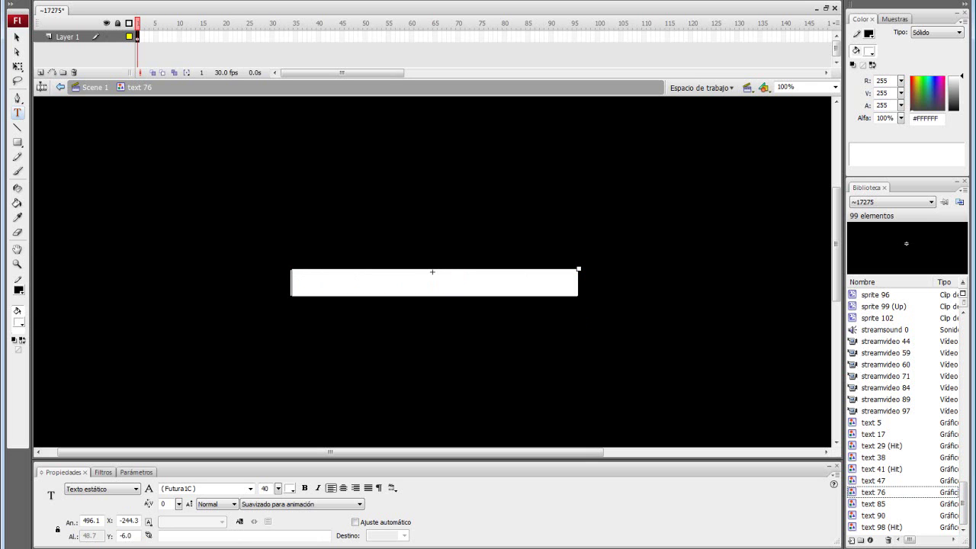
pyautogui.write('Prueva de')
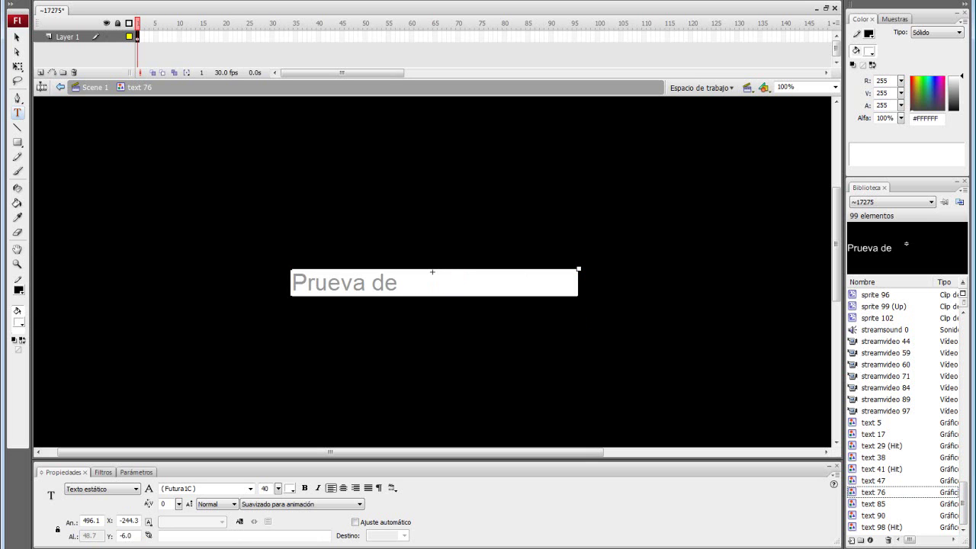
pyautogui.write(' que si sirve el')
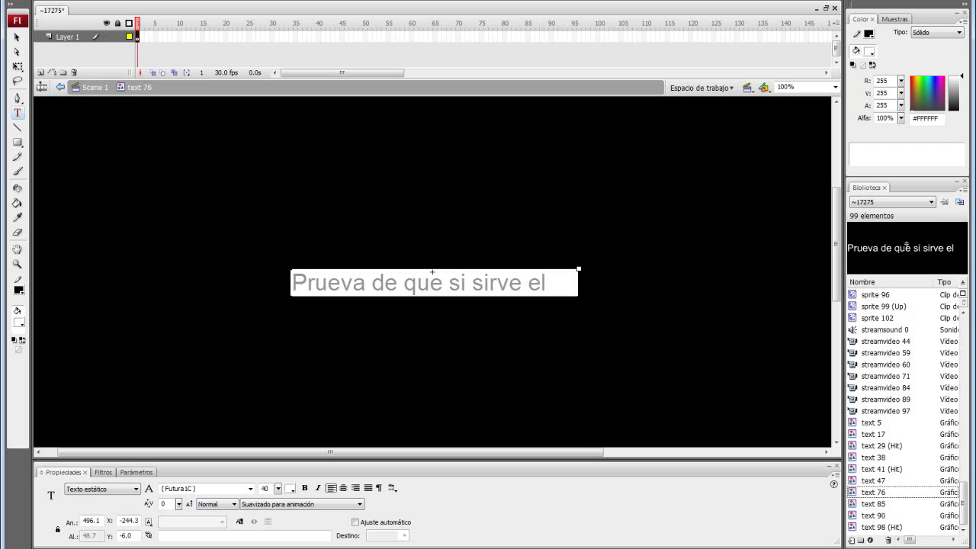
pyautogui.write(' video y no es un')
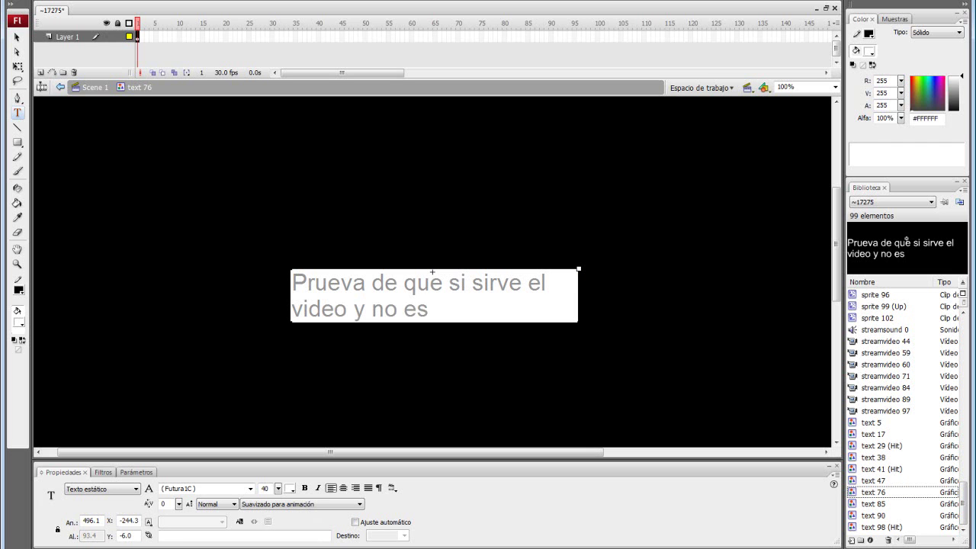
pyautogui.press('BackSpace')
pyautogui.press('BackSpace')
pyautogui.press('BackSpace')
pyautogui.press('BackSpace')
pyautogui.press('BackSpace')
pyautogui.press('BackSpace')
pyautogui.press('BackSpace')
pyautogui.press('BackSpace')
pyautogui.press('BackSpace')
pyautogui.press('BackSpace')
pyautogui.press('BackSpace')
pyautogui.press('BackSpace')
pyautogui.press('BackSpace')
pyautogui.press('BackSpace')
pyautogui.press('BackSpace')
pyautogui.press('BackSpace')
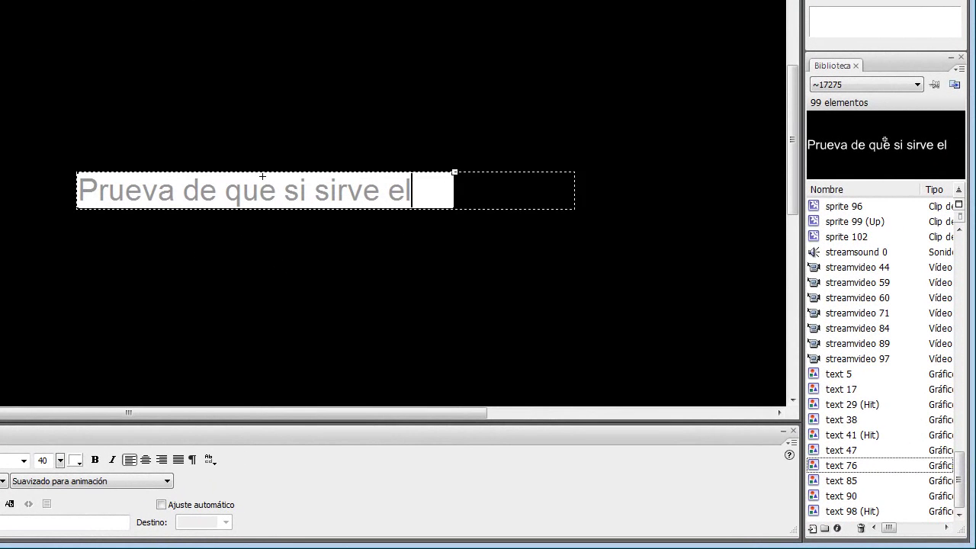
# Step: Widen the caption's text box, test its line wrapping with filler letters, and remove the filler
pyautogui.moveTo(574, 172); pyautogui.dragTo(648, 173)
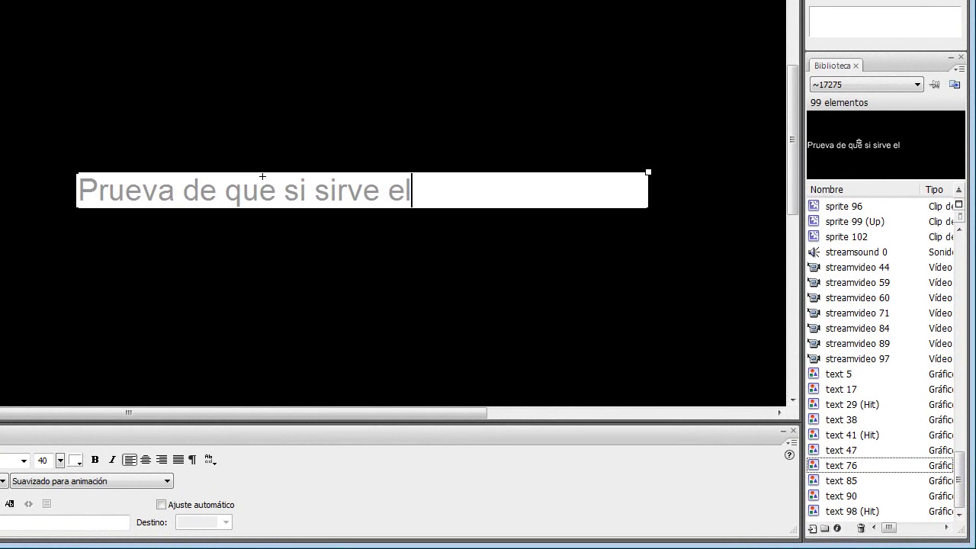
pyautogui.write('dwddddddddddddddddddd')
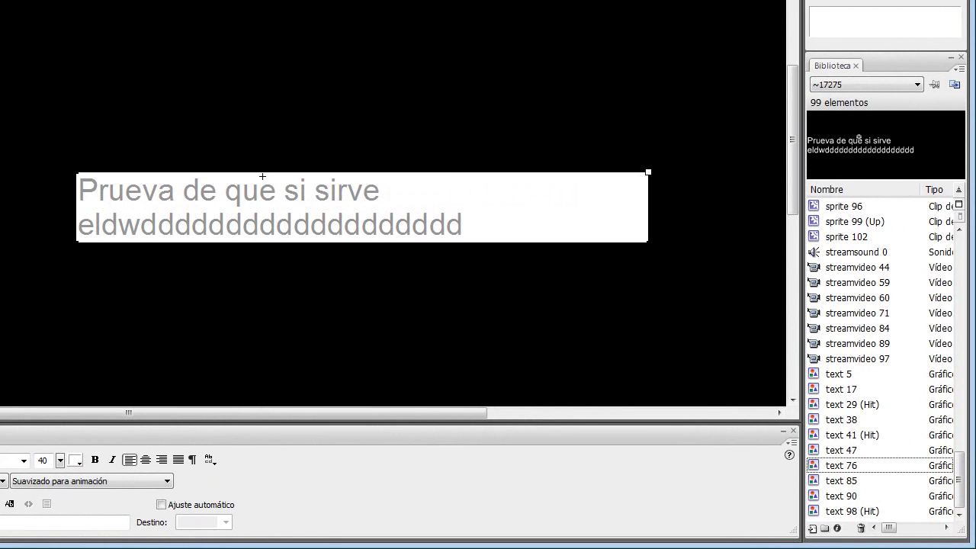
pyautogui.hotkey('shift', 'Left')
pyautogui.hotkey('shift', 'Left')
pyautogui.hotkey('shift', 'Left')
pyautogui.hotkey('shift', 'Left')
pyautogui.hotkey('shift', 'Left')
pyautogui.hotkey('shift', 'Left')
pyautogui.hotkey('shift', 'Left')
pyautogui.hotkey('shift', 'Left')
pyautogui.hotkey('shift', 'Left')
pyautogui.hotkey('shift', 'Left')
pyautogui.hotkey('shift', 'Left')
pyautogui.hotkey('shift', 'Left')
pyautogui.hotkey('shift', 'Left')
pyautogui.hotkey('shift', 'Left')
pyautogui.hotkey('shift', 'Left')
pyautogui.hotkey('shift', 'Left')
pyautogui.hotkey('shift', 'Left')
pyautogui.hotkey('shift', 'Left')
pyautogui.hotkey('shift', 'Left')
pyautogui.hotkey('shift', 'Left')
pyautogui.hotkey('shift', 'Right')
pyautogui.press('BackSpace')
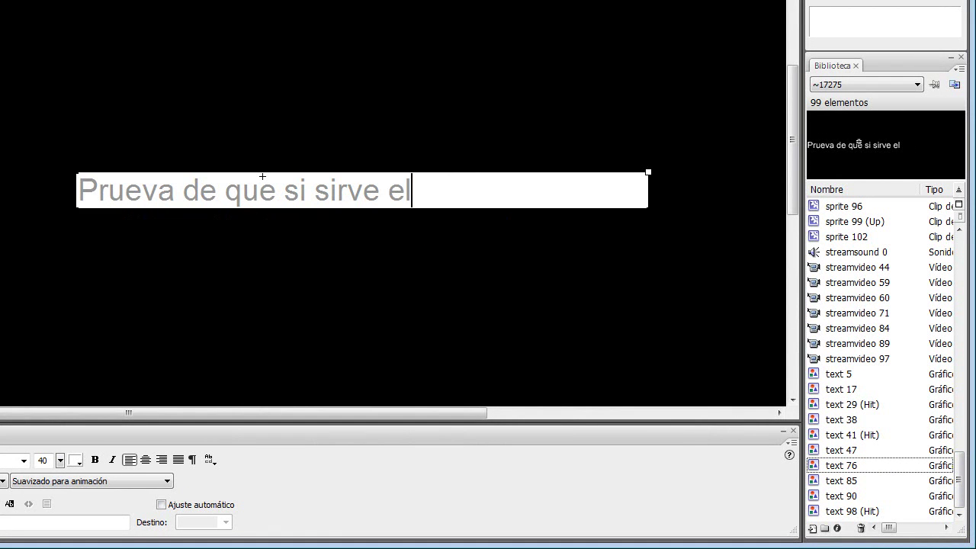
# Step: Append "y no es una mamada" to the text 76 caption and widen its box to about 891 px to fit one line
pyautogui.write('y no e')
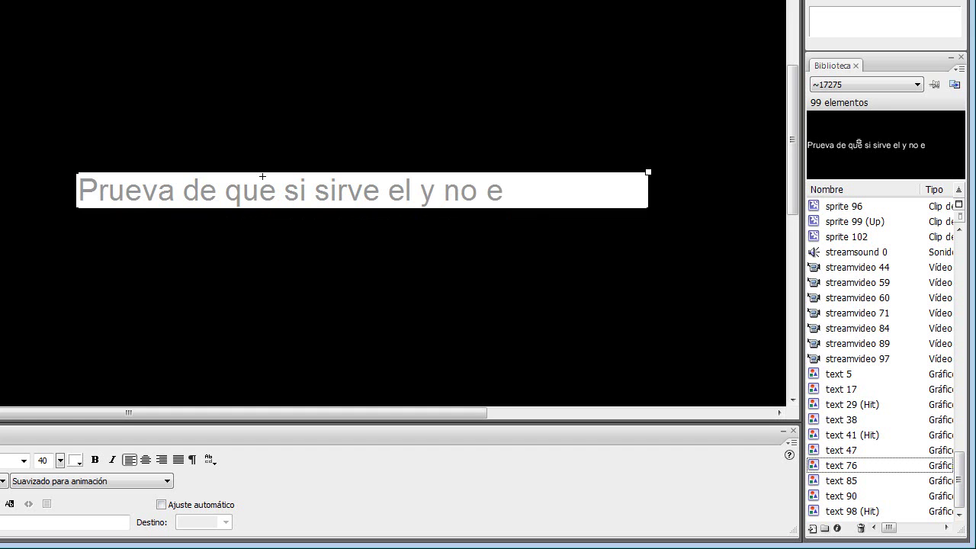
pyautogui.write('s una mamada')
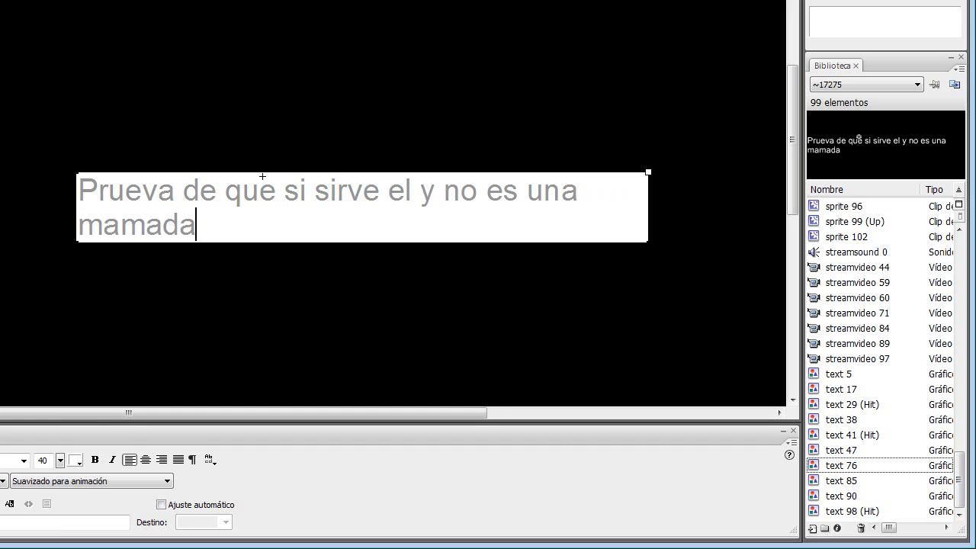
pyautogui.moveTo(648, 173); pyautogui.dragTo(755, 173)
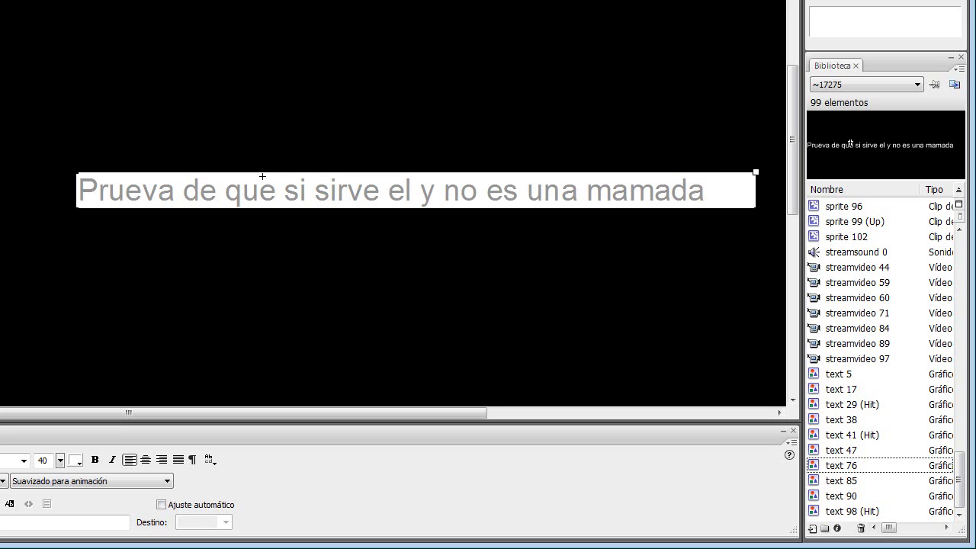
# Step: Replace the caption in the text 85 symbol with "blankanoanoana"
pyautogui.click(841, 481)
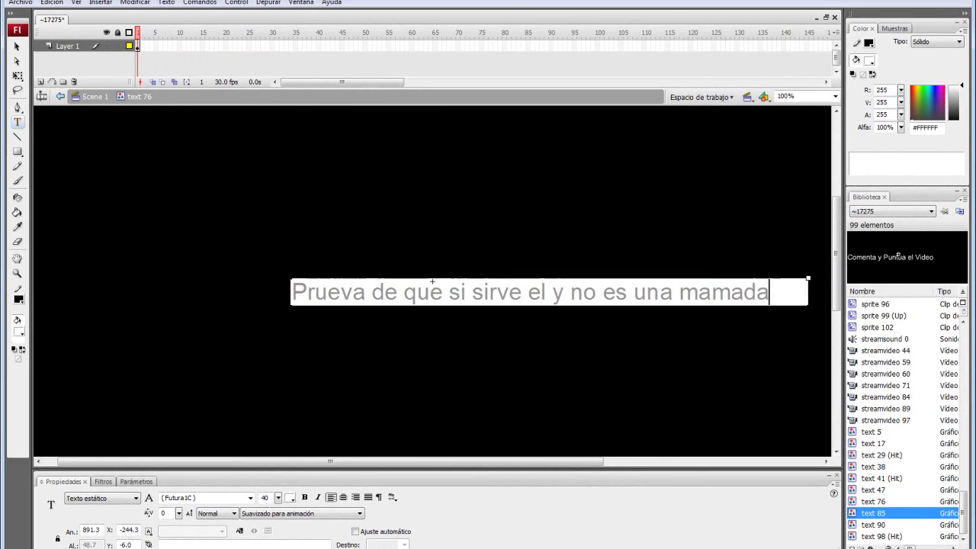
pyautogui.doubleClick(813, 481)
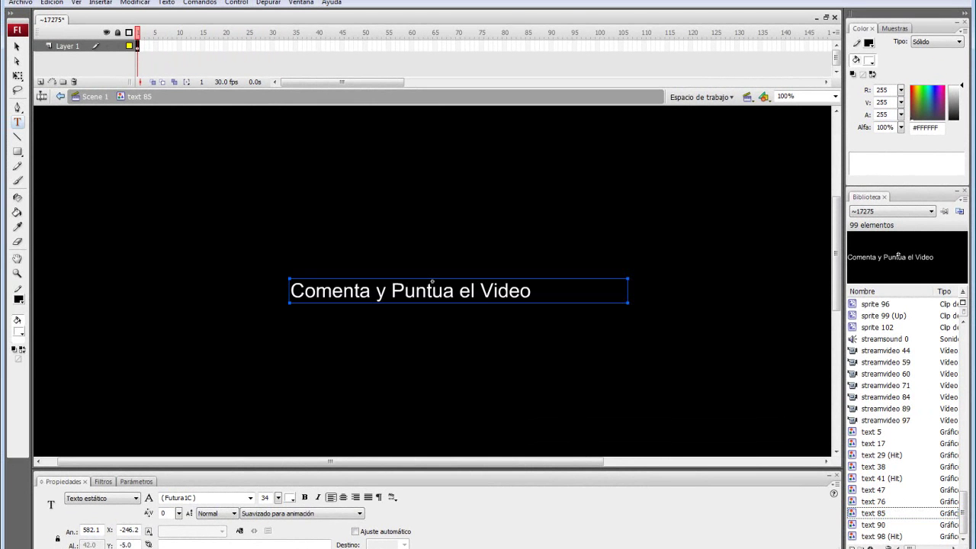
pyautogui.click(432, 281)
pyautogui.press('BackSpace')
pyautogui.press('BackSpace')
pyautogui.press('BackSpace')
pyautogui.press('BackSpace')
pyautogui.press('BackSpace')
pyautogui.press('BackSpace')
pyautogui.press('BackSpace')
pyautogui.press('BackSpace')
pyautogui.press('BackSpace')
pyautogui.press('BackSpace')
pyautogui.press('BackSpace')
pyautogui.press('BackSpace')
pyautogui.press('BackSpace')
pyautogui.press('BackSpace')
pyautogui.press('BackSpace')
pyautogui.press('BackSpace')
pyautogui.press('BackSpace')
pyautogui.press('BackSpace')
pyautogui.press('BackSpace')
pyautogui.press('BackSpace')
pyautogui.press('BackSpace')
pyautogui.press('BackSpace')
pyautogui.write('blankanoanoana')
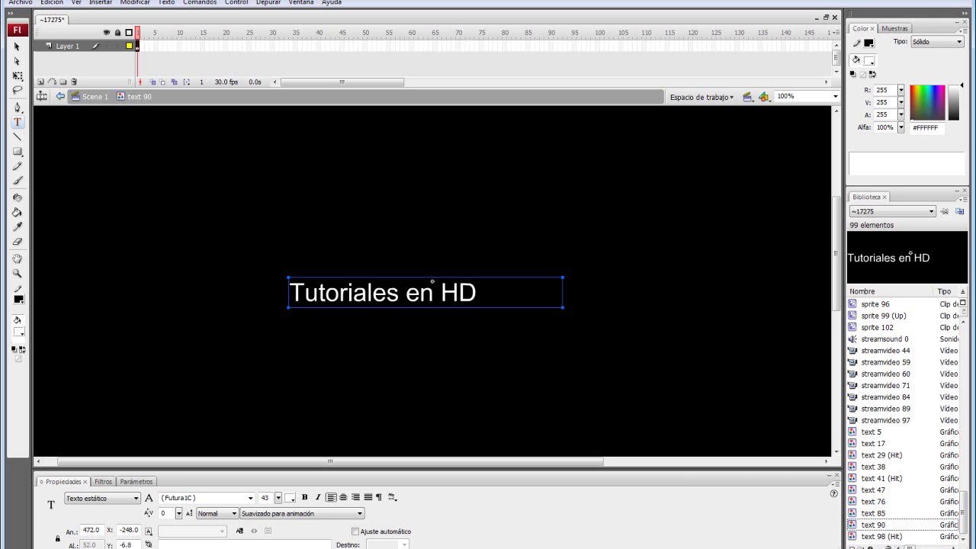
# Step: Replace the caption in the text 90 symbol with "kjawhdnjhiwndian"
pyautogui.click(433, 281)
pyautogui.press('BackSpace')
pyautogui.press('BackSpace')
pyautogui.press('BackSpace')
pyautogui.press('BackSpace')
pyautogui.press('BackSpace')
pyautogui.press('BackSpace')
pyautogui.press('BackSpace')
pyautogui.press('BackSpace')
pyautogui.press('BackSpace')
pyautogui.press('BackSpace')
pyautogui.press('BackSpace')
pyautogui.press('BackSpace')
pyautogui.press('BackSpace')
pyautogui.press('BackSpace')
pyautogui.press('BackSpace')
pyautogui.press('BackSpace')
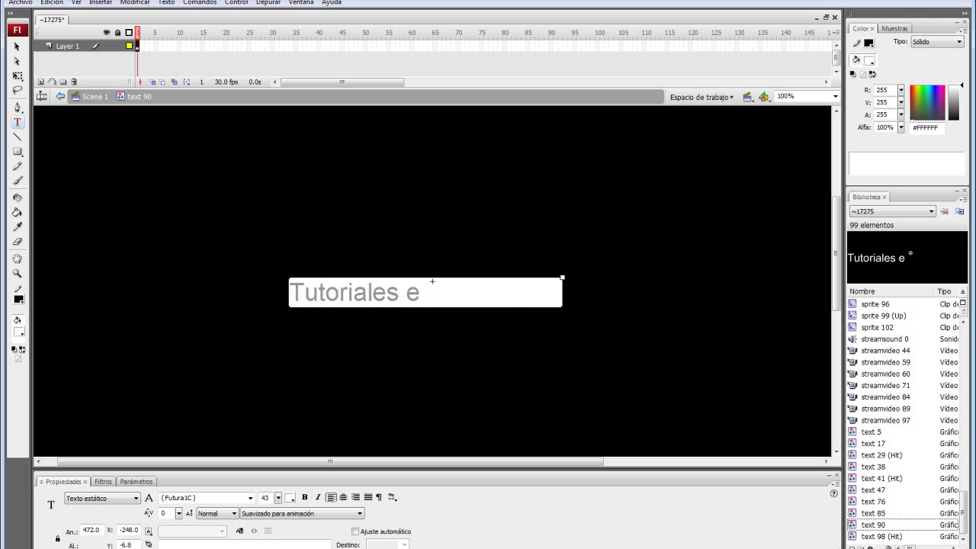
pyautogui.write('kjawhdnjhiwndian')
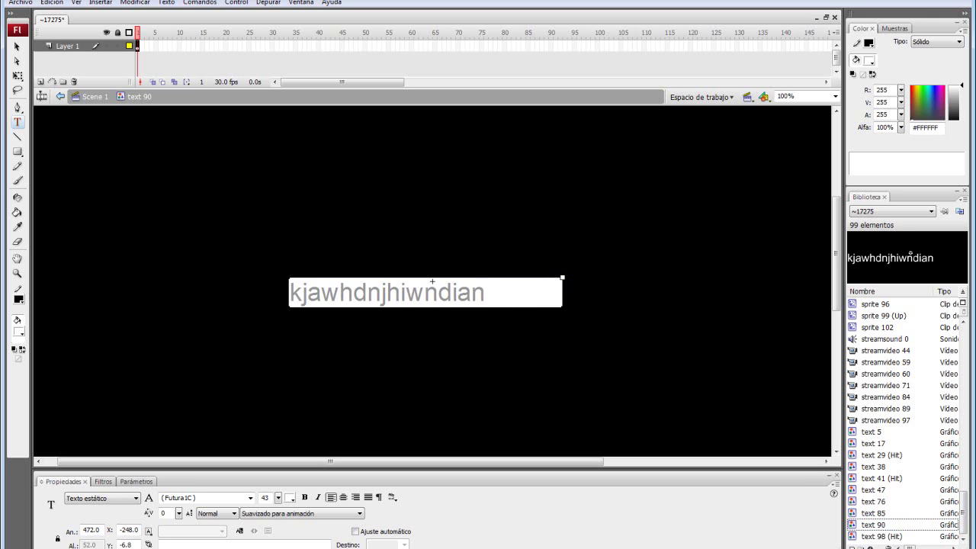
# Step: Review the previews of all the library's text symbols, from text 5 to text 98 (Hit), to check the captions
pyautogui.click(881, 536)
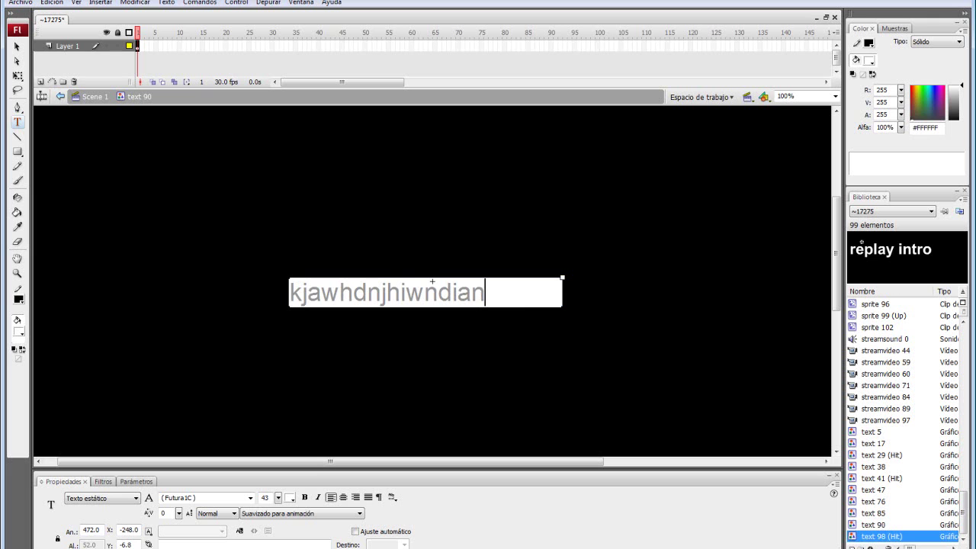
pyautogui.click(872, 432)
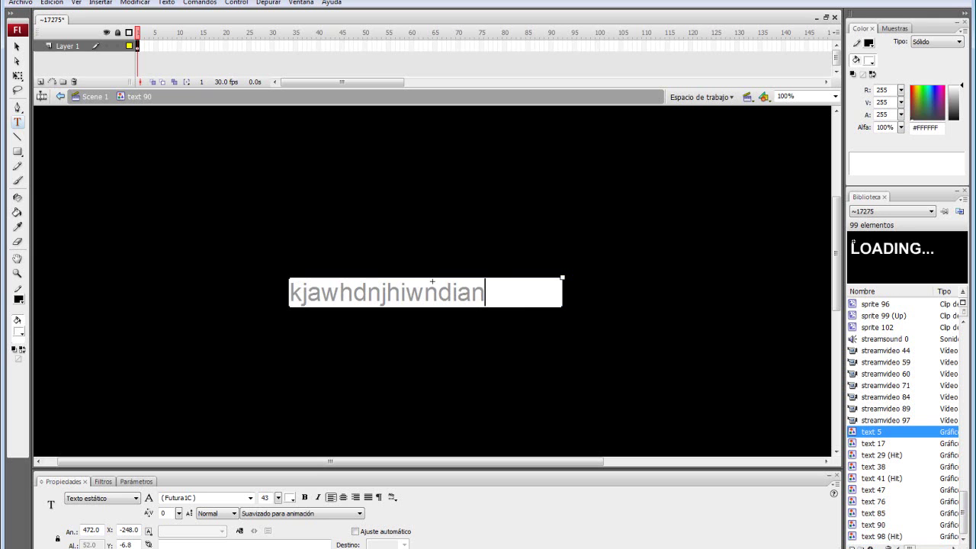
pyautogui.click(873, 443)
pyautogui.click(871, 432)
pyautogui.press('Down')
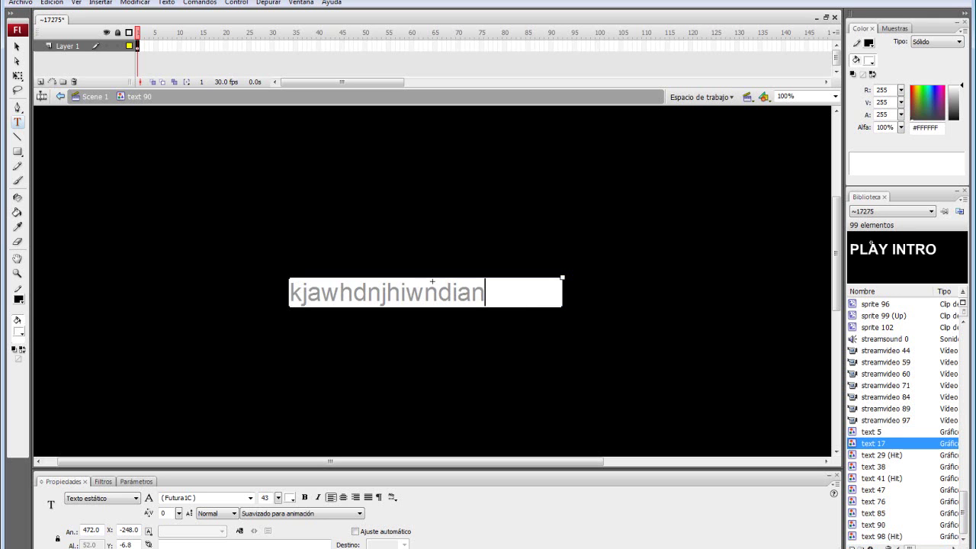
pyautogui.press('Down')
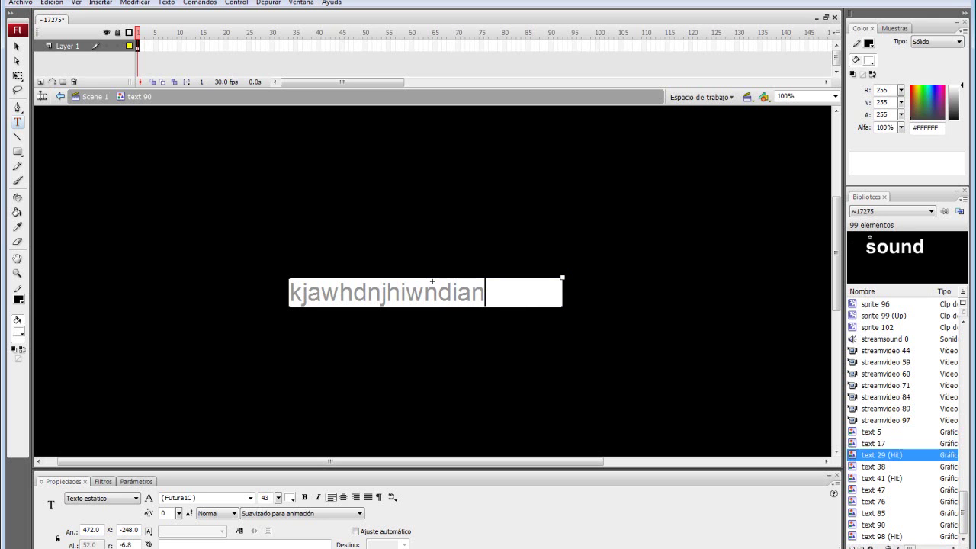
pyautogui.press('Down')
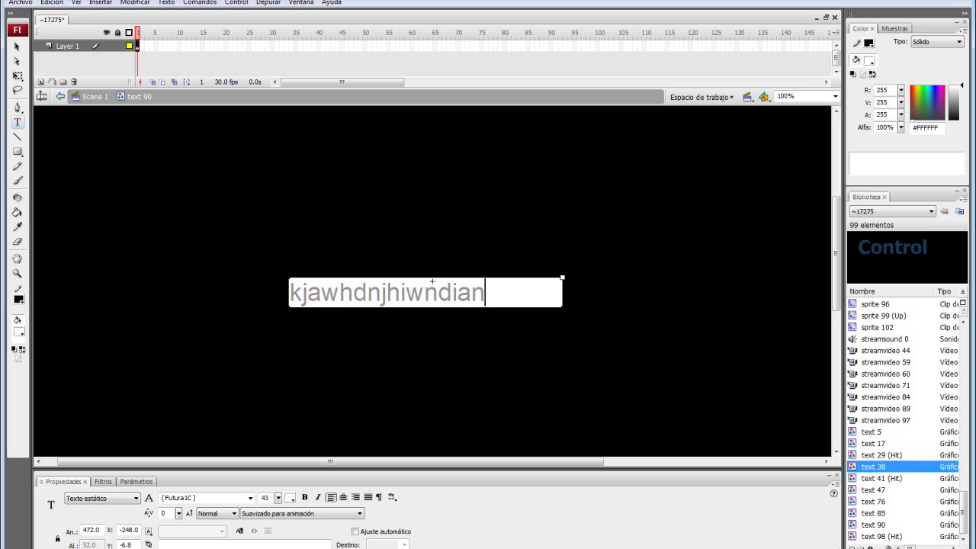
pyautogui.press('Down')
pyautogui.press('Down')
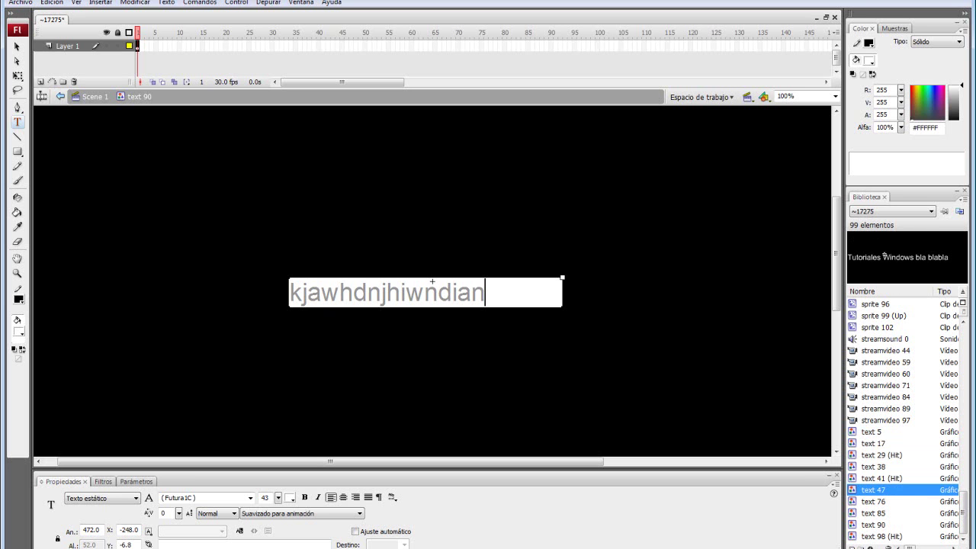
pyautogui.press('Down')
pyautogui.press('Down')
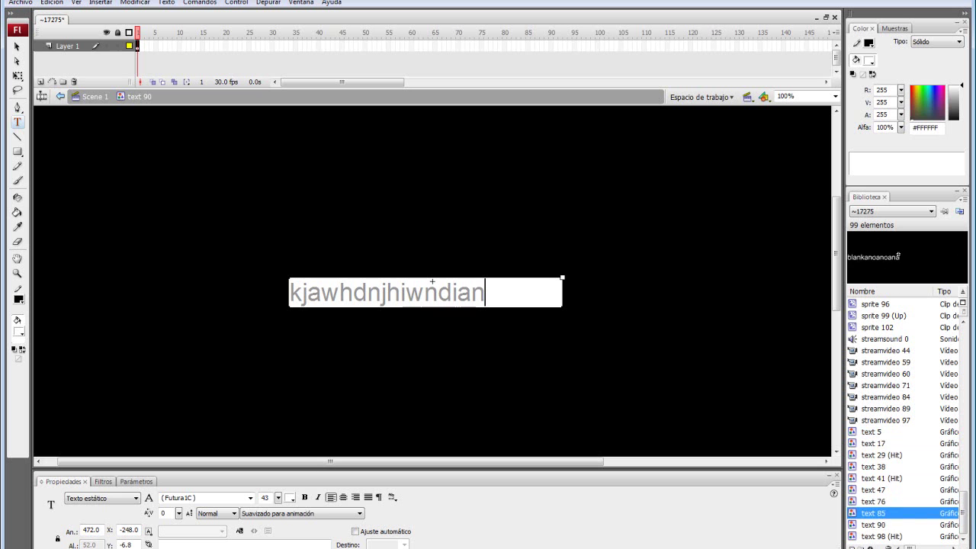
pyautogui.press('Down')
pyautogui.press('Down')
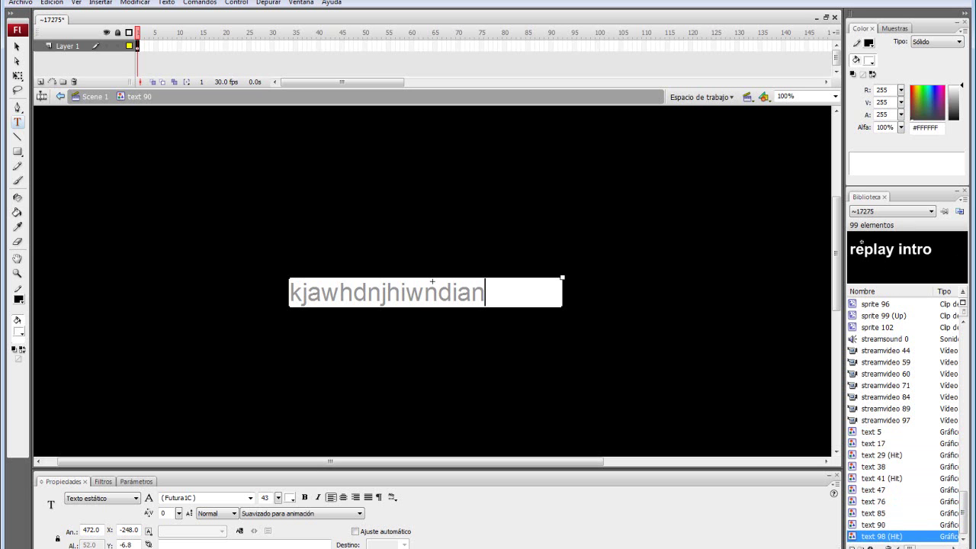
pyautogui.scroll(6, 904, 420)
pyautogui.scroll(-1, 903, 419)
pyautogui.scroll(-3, 903, 419)
pyautogui.scroll(-1, 903, 423)
# Step: Preview the published movie in Flash format in a maximized window
pyautogui.click(21, 3)
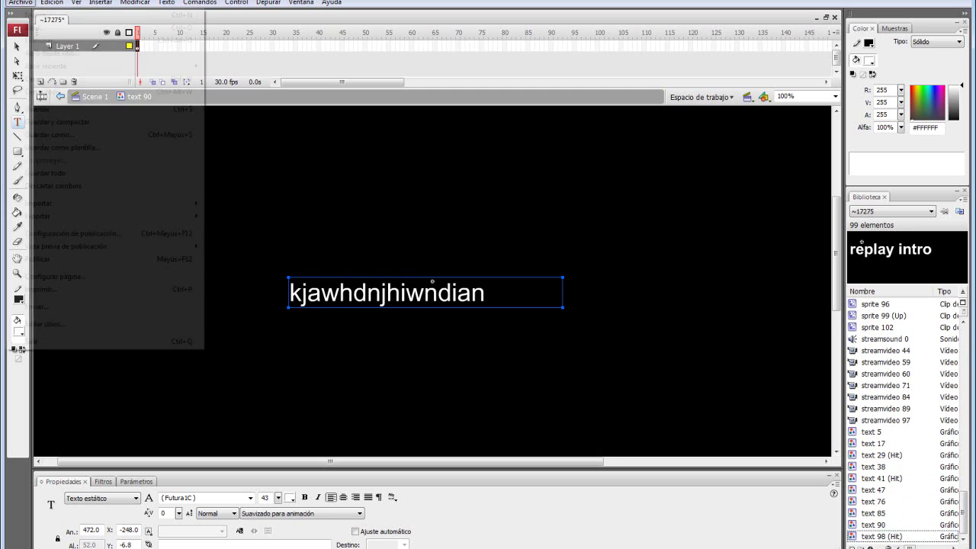
pyautogui.moveTo(65, 245)
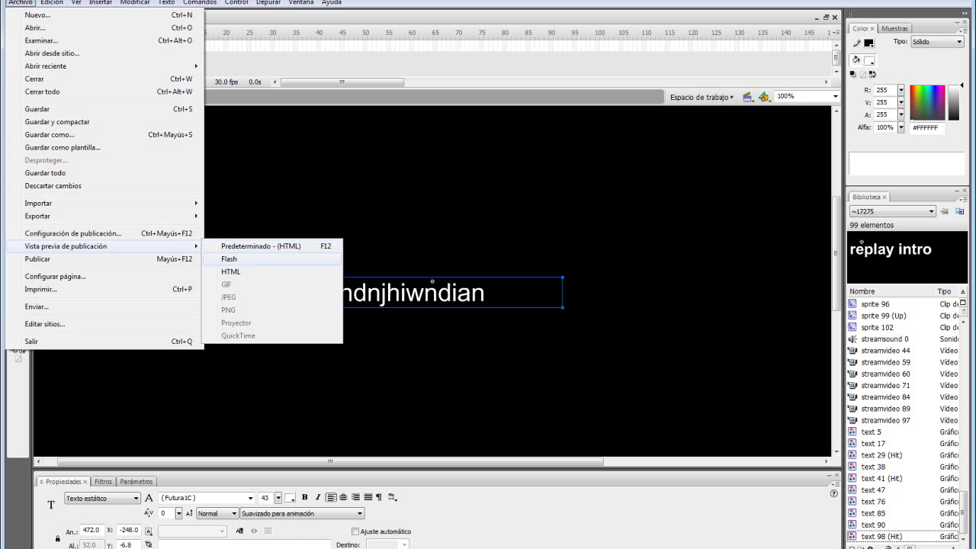
pyautogui.press('Return')
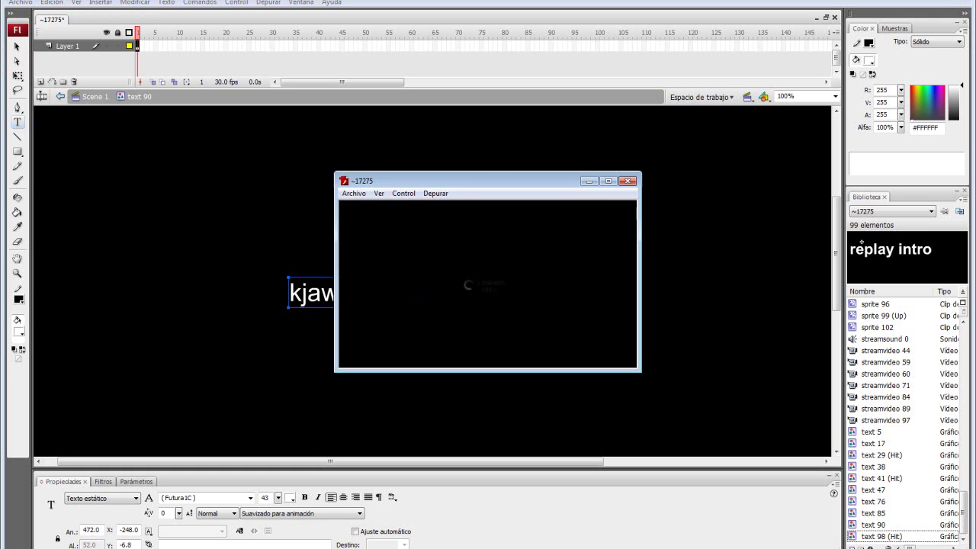
pyautogui.click(608, 181)
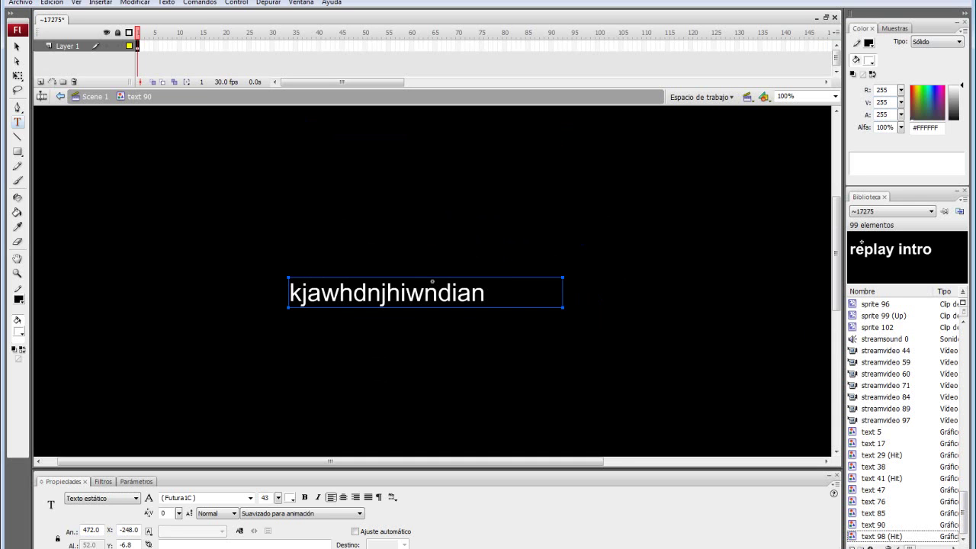
# Step: Start a movie export to the desktop (Escritorio) with the file type Película Flash (*.swf)
pyautogui.click(20, 3)
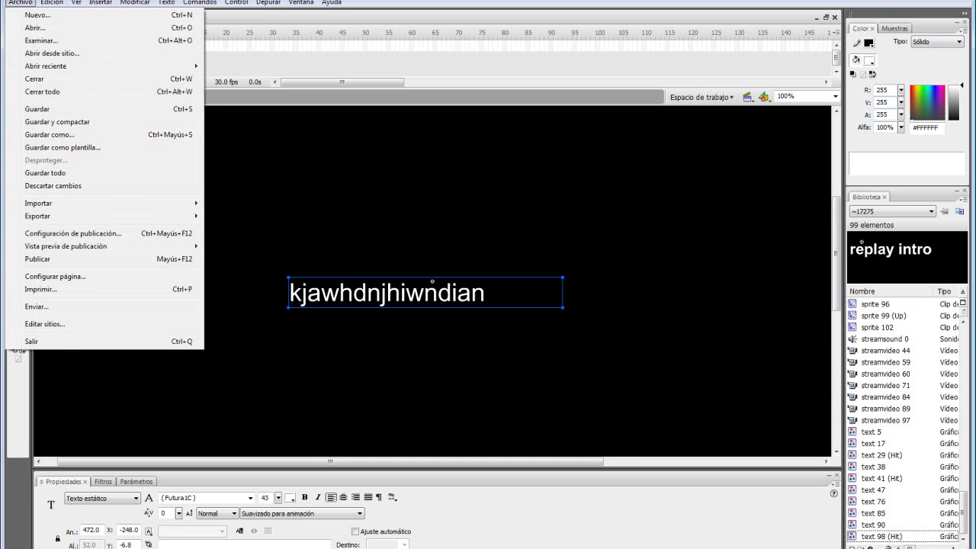
pyautogui.moveTo(38, 217)
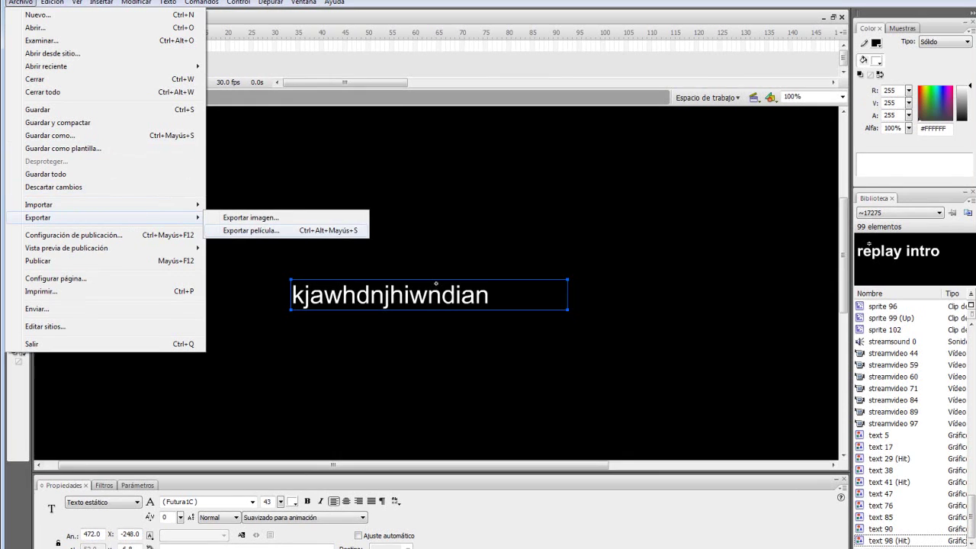
pyautogui.press('Return')
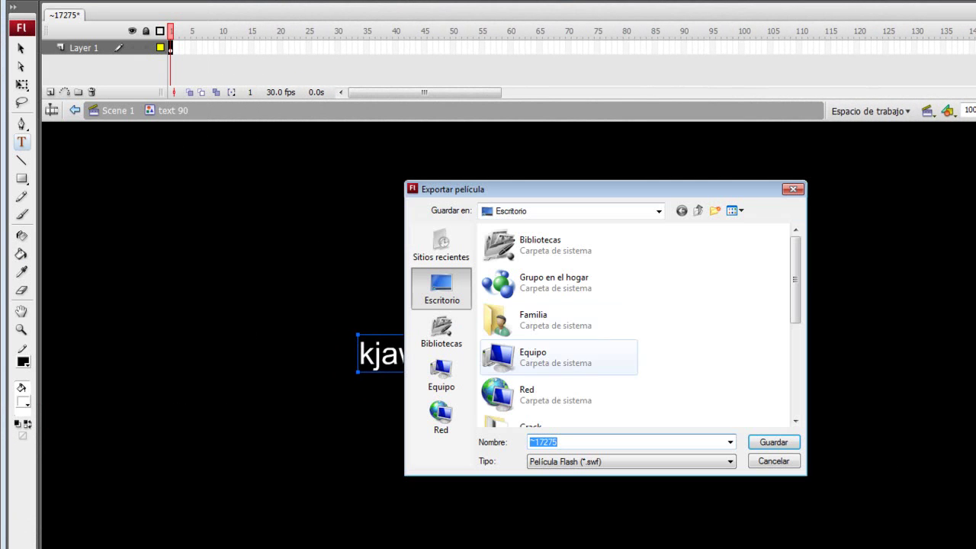
pyautogui.moveTo(473, 189); pyautogui.dragTo(412, 154)
pyautogui.click(570, 425)
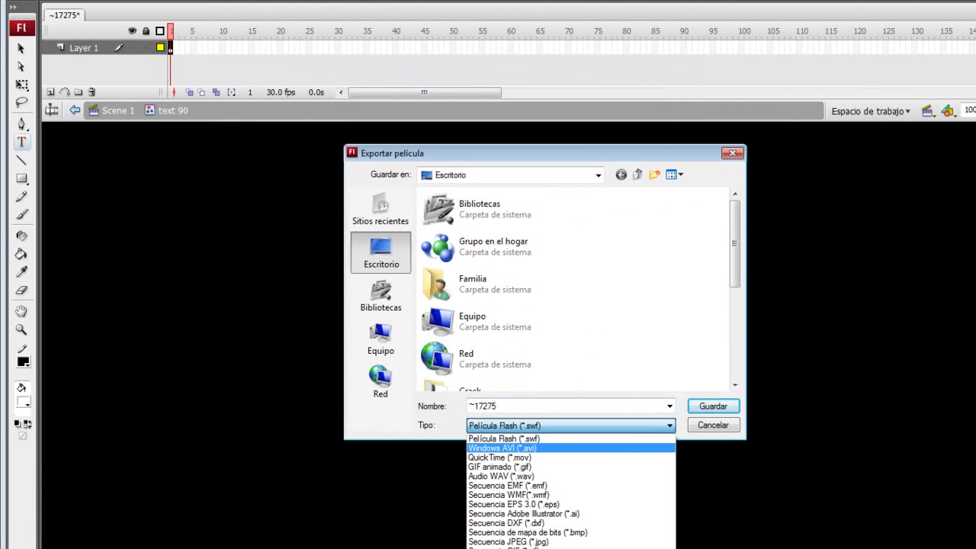
pyautogui.press('Up')
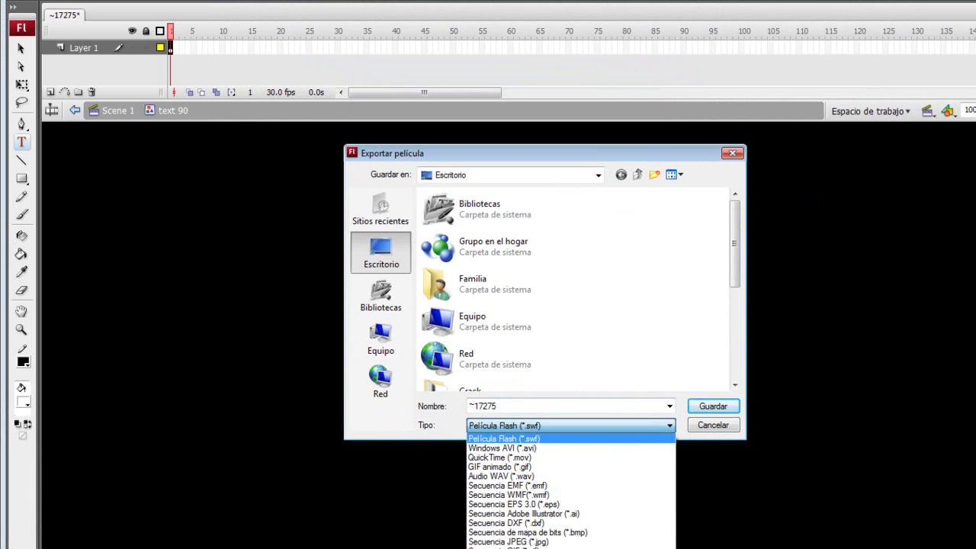
pyautogui.click(504, 438)
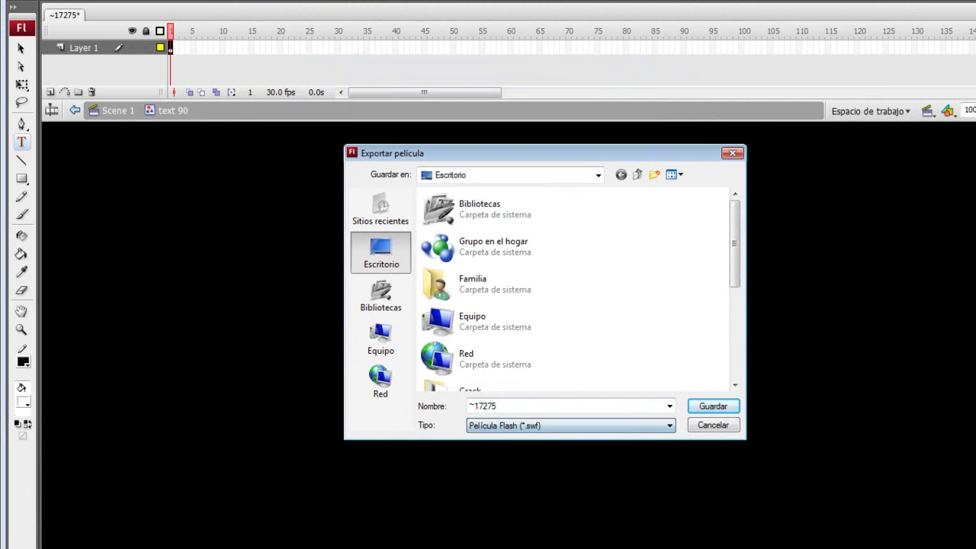
pyautogui.doubleClick(483, 406)
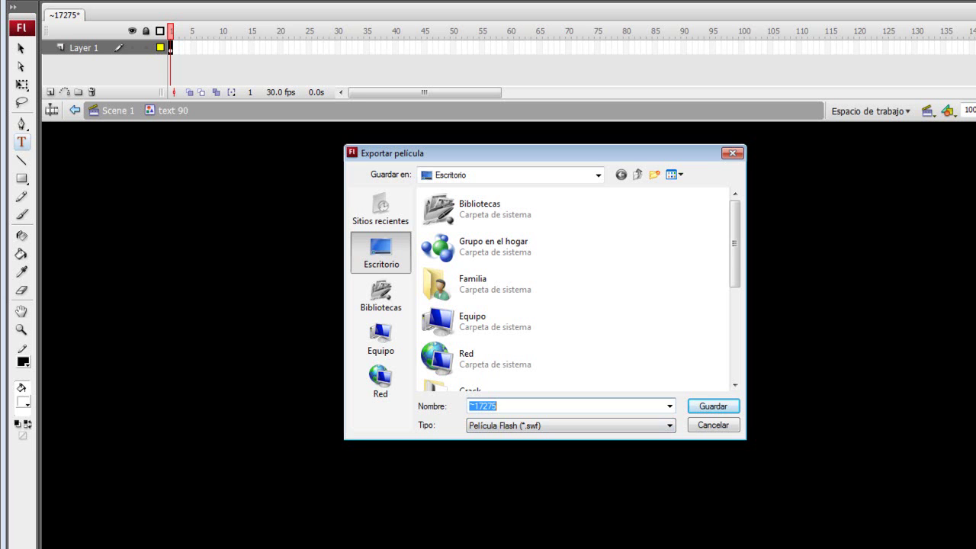
pyautogui.click(509, 406)
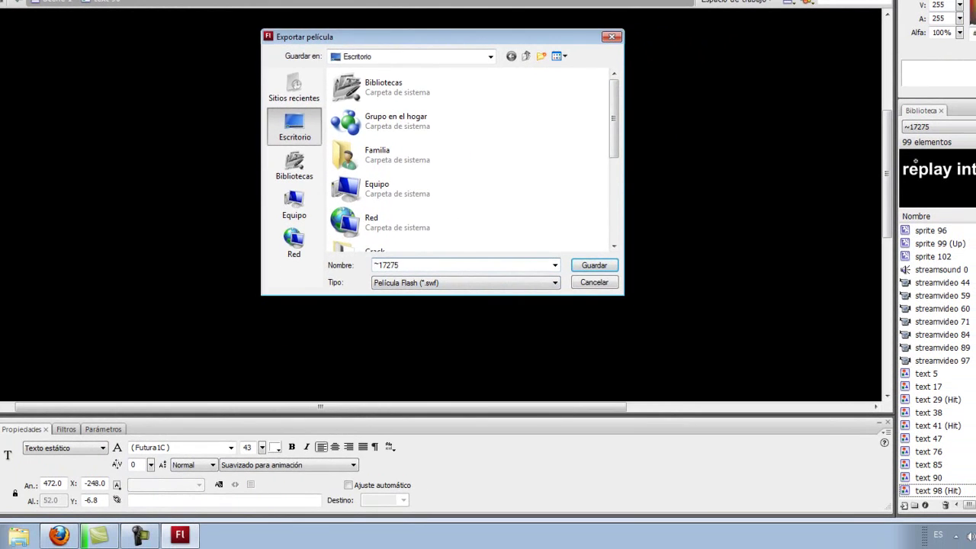
# Step: Review the library previews of the text symbols from text 17 to text 76
pyautogui.press('Return')
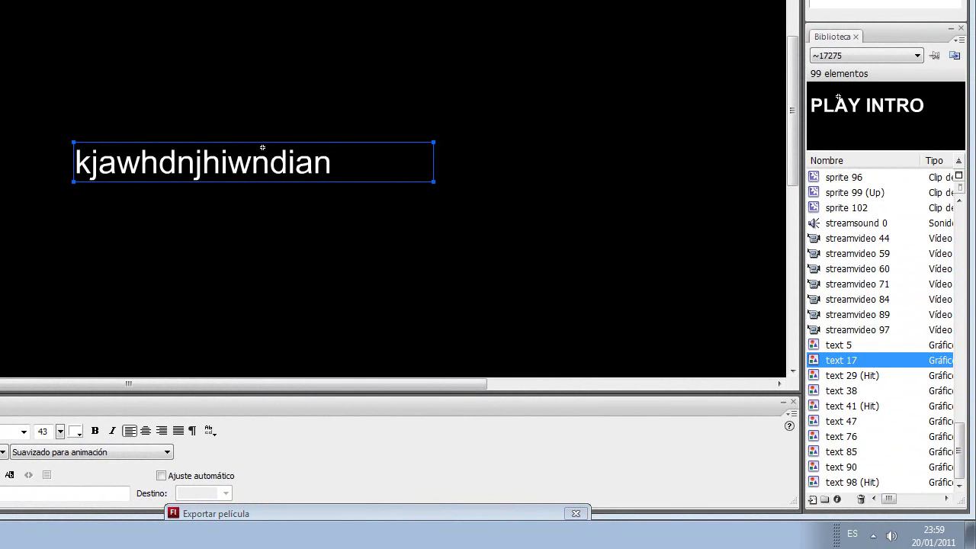
pyautogui.press('Down')
pyautogui.press('Down')
pyautogui.press('Down')
pyautogui.press('Down')
pyautogui.press('Down')
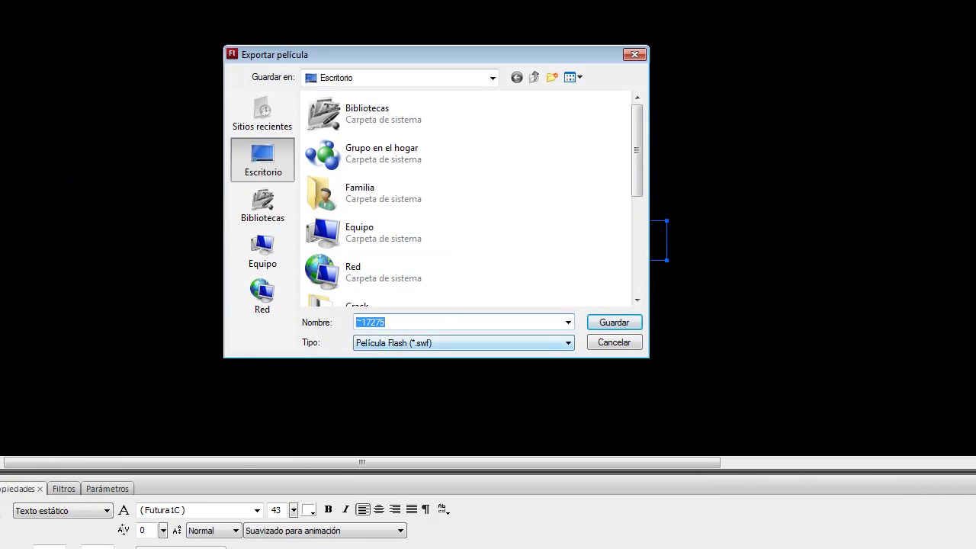
# Step: Export the movie as ~17275iuwdhiuhaidawdwad with the default Flash Player 8 settings, and quit Flash without saving the document
pyautogui.press('End')
pyautogui.write('iuwdhiuhaidawdwad')
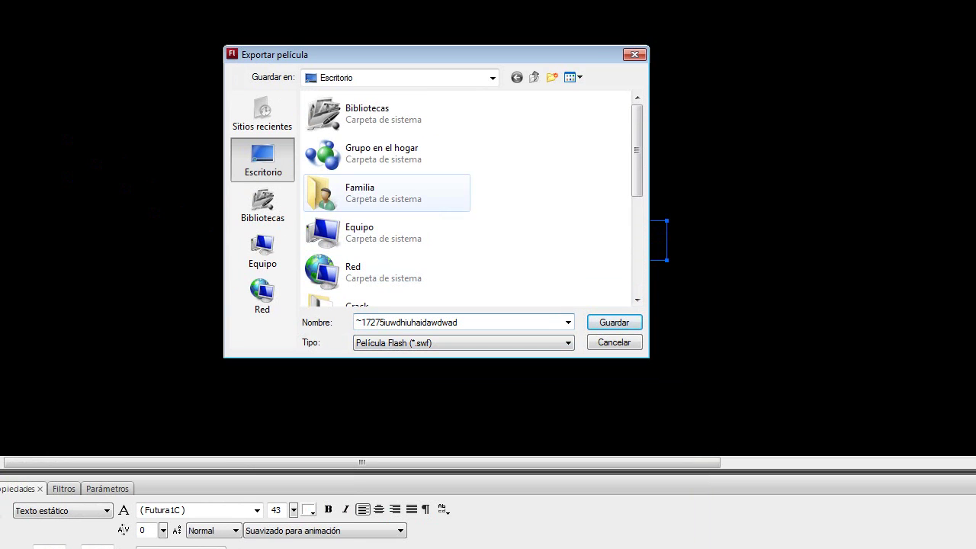
pyautogui.click(615, 323)
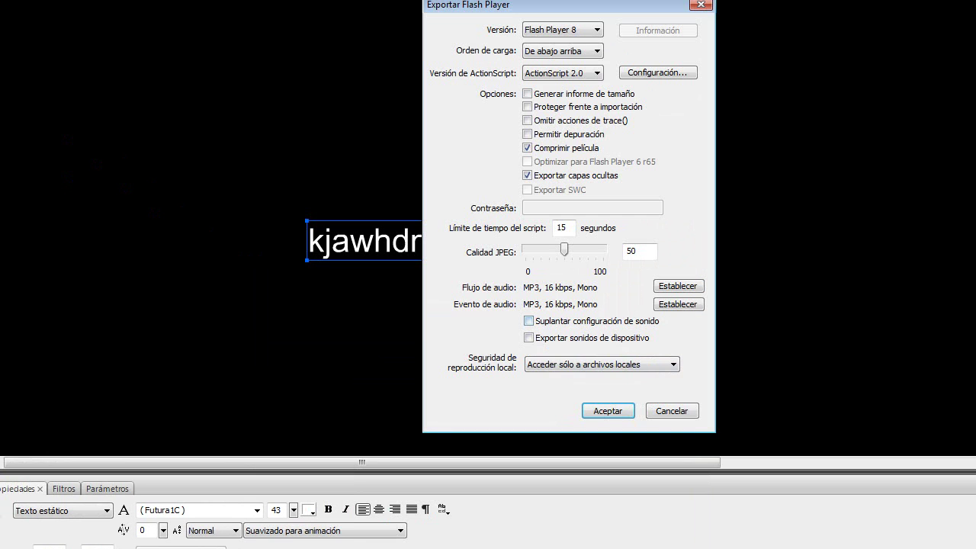
pyautogui.press('Return')
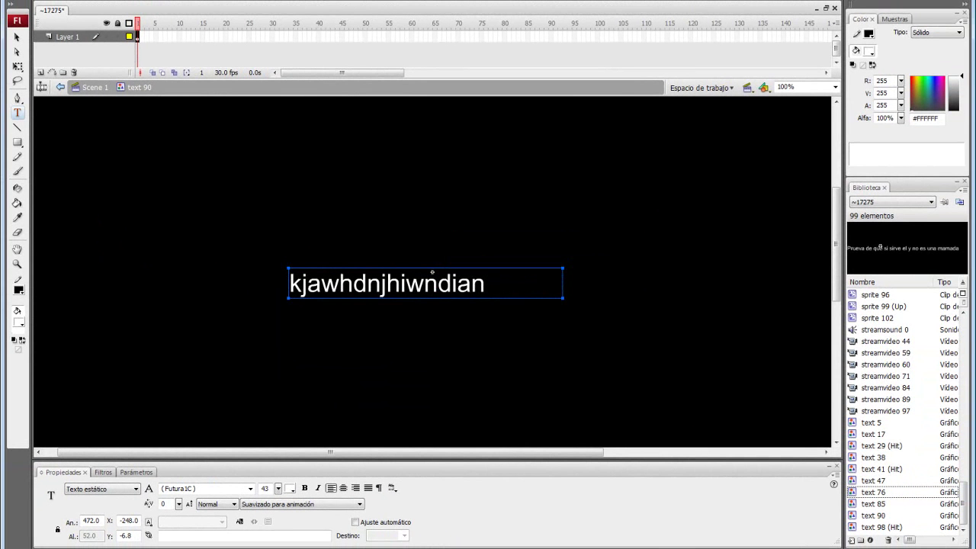
pyautogui.hotkey('ctrl', 'q')
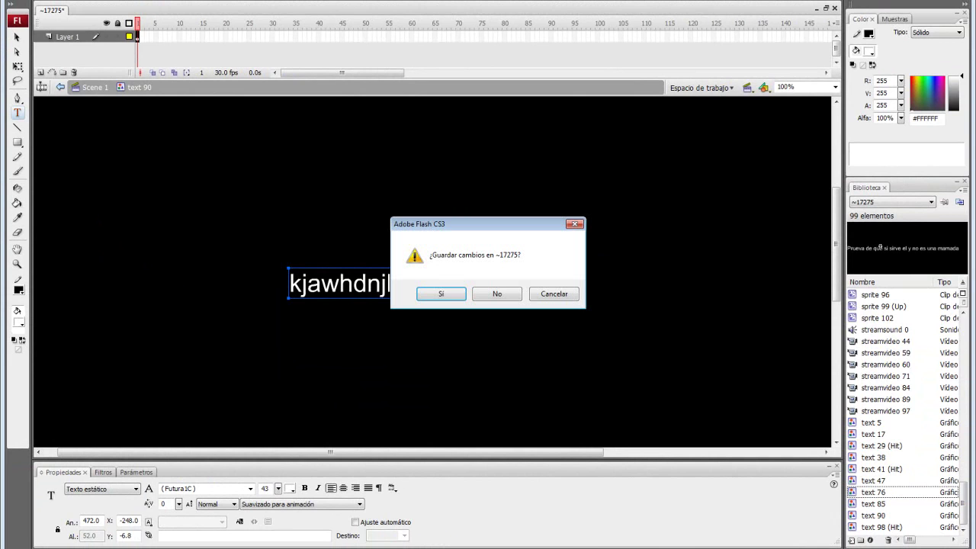
pyautogui.click(499, 292)
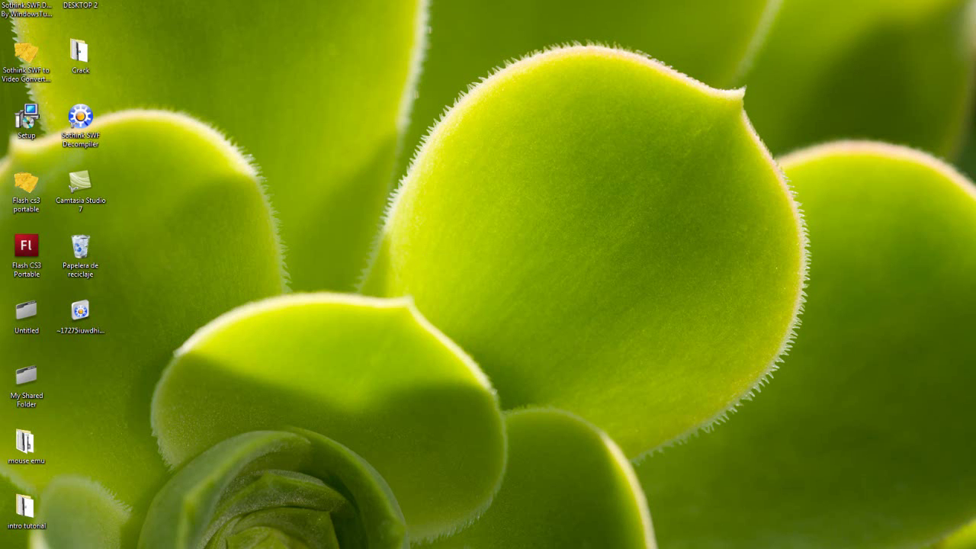
# Step: Move the Crack folder and the Setup file to an empty area of the desktop, away from the other icons
pyautogui.moveTo(374, 1); pyautogui.dragTo(308, 417)
pyautogui.moveTo(80, 54); pyautogui.dragTo(350, 56)
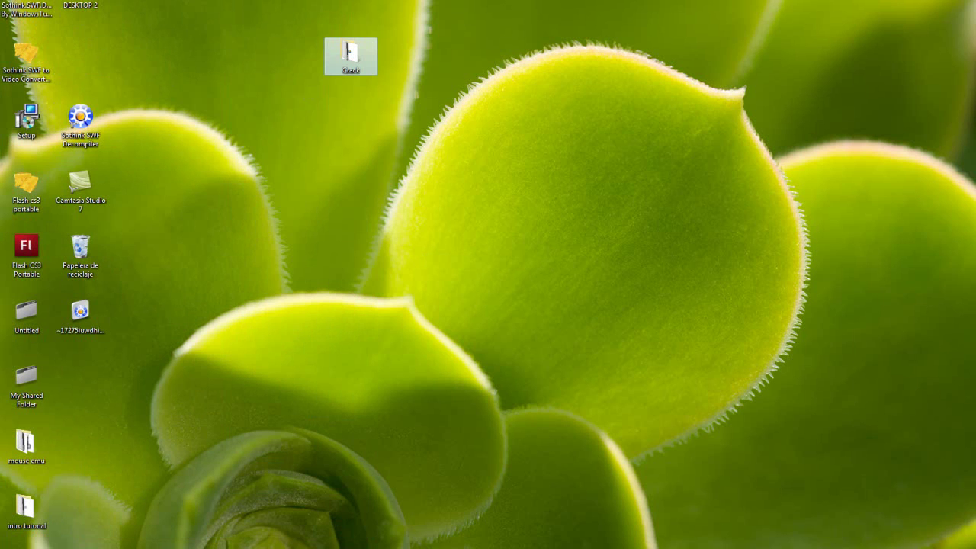
pyautogui.moveTo(27, 118); pyautogui.dragTo(352, 116)
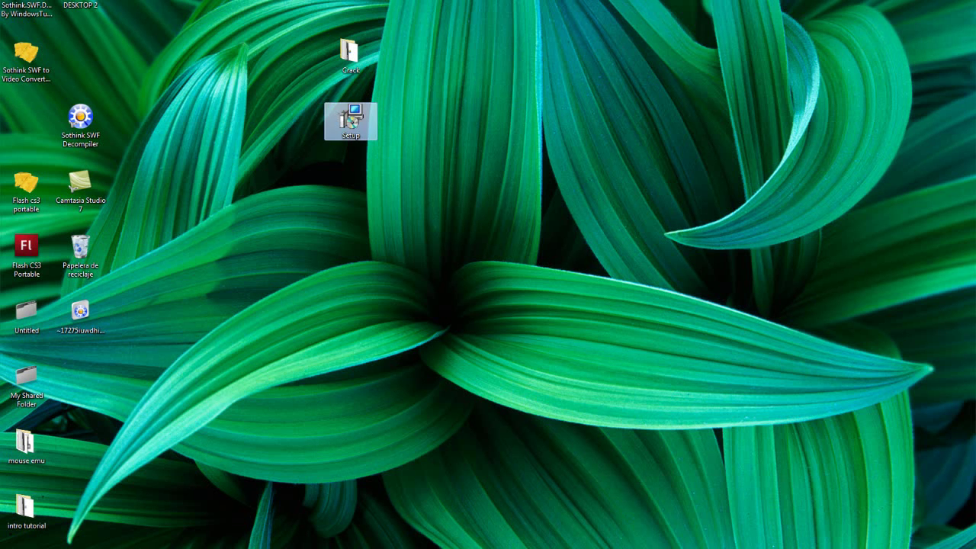
# Step: Run the Setup file as administrator and accept the Sothink SWF to Video Converter license agreement
pyautogui.rightClick(352, 116)
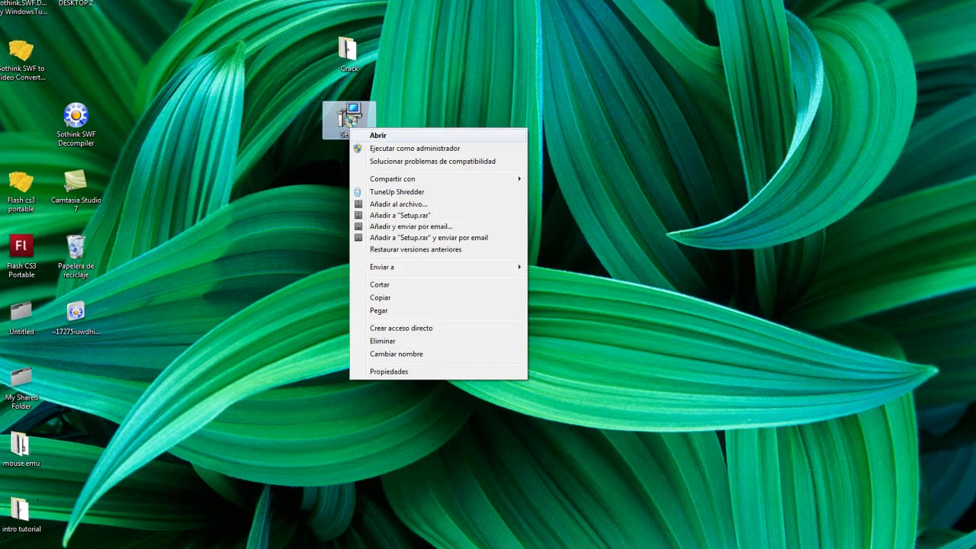
pyautogui.click(396, 149)
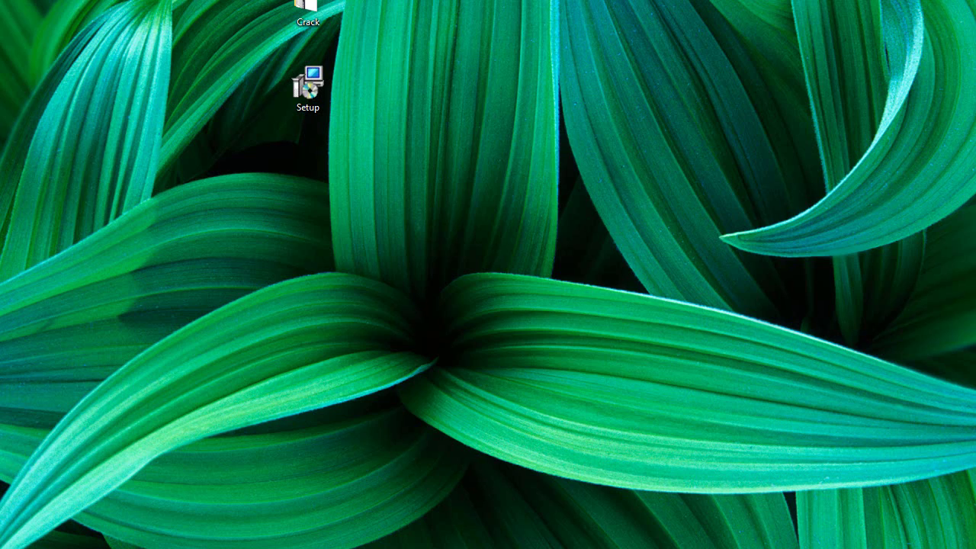
pyautogui.press('Return')
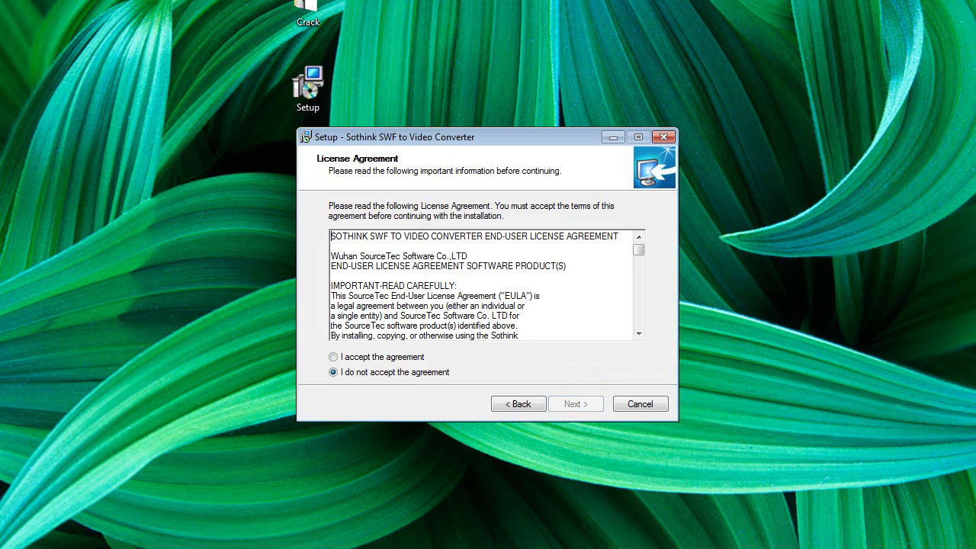
pyautogui.click(333, 357)
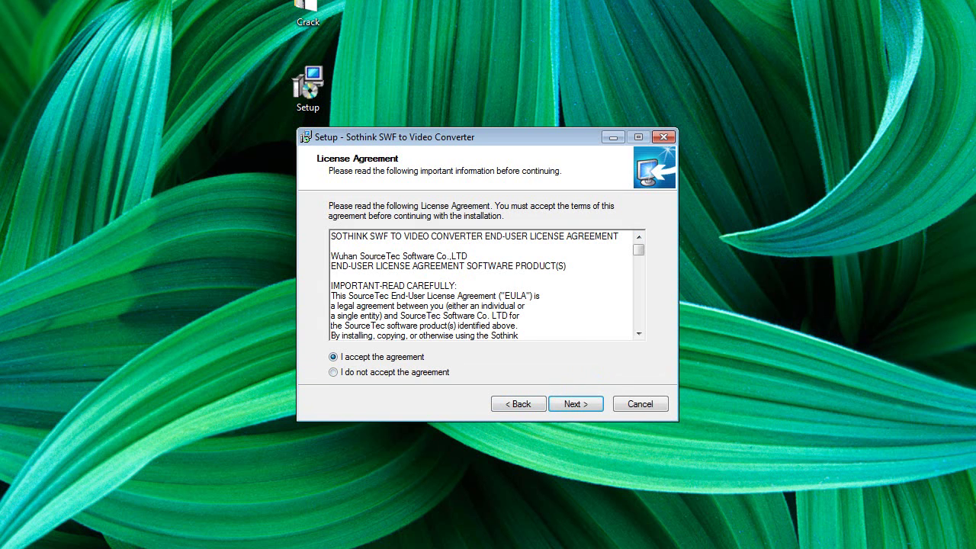
# Step: Install Sothink SWF to Video Converter with the default folder and icons, and finish the setup without launching the program
pyautogui.press('Return')
pyautogui.press('Return')
pyautogui.press('Return')
pyautogui.press('Return')
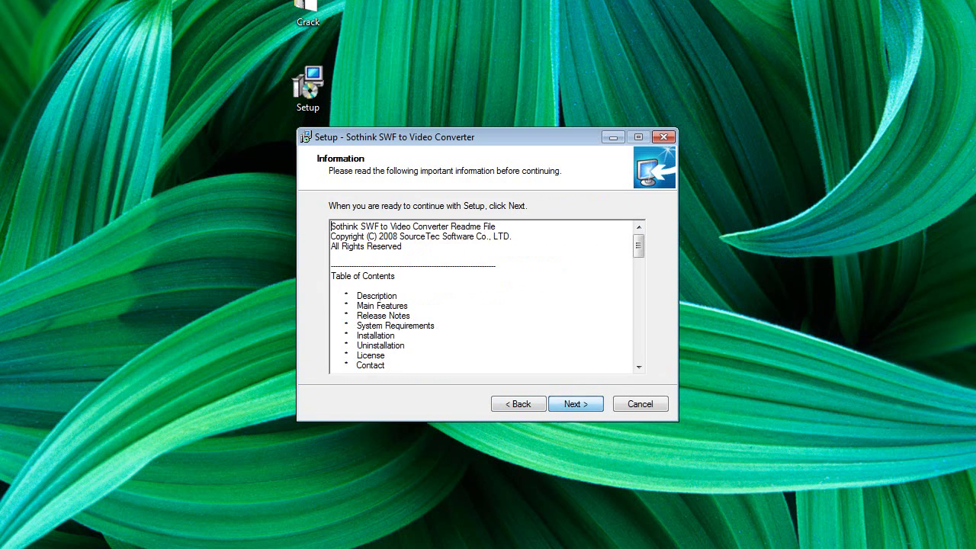
pyautogui.press('Return')
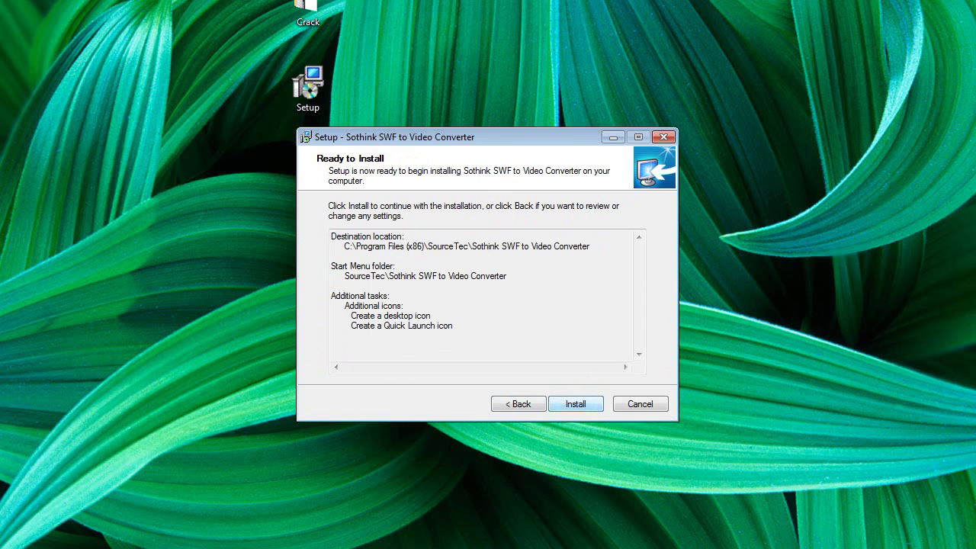
pyautogui.hotkey('alt', 'b')
pyautogui.hotkey('alt', 'q')
pyautogui.press('Return')
pyautogui.press('Return')
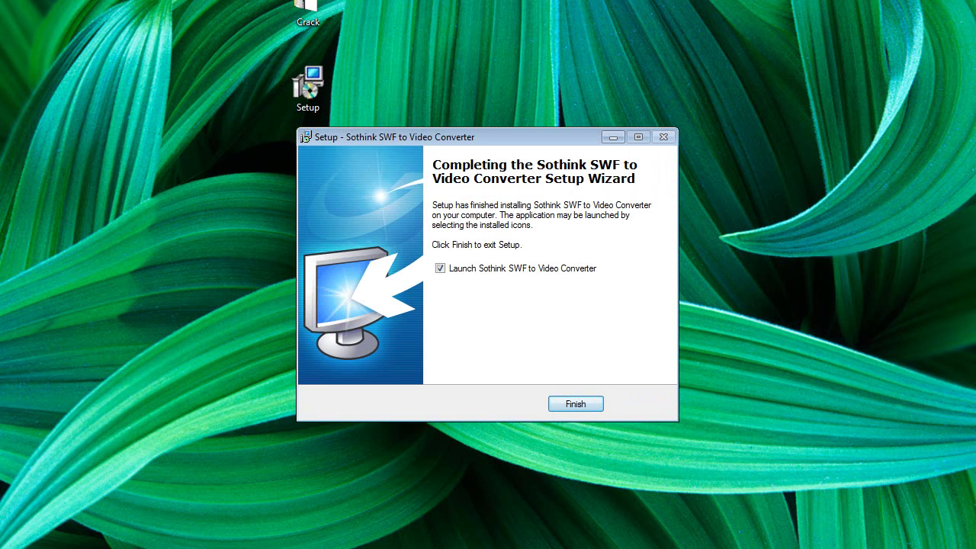
pyautogui.click(439, 269)
pyautogui.press('Return')
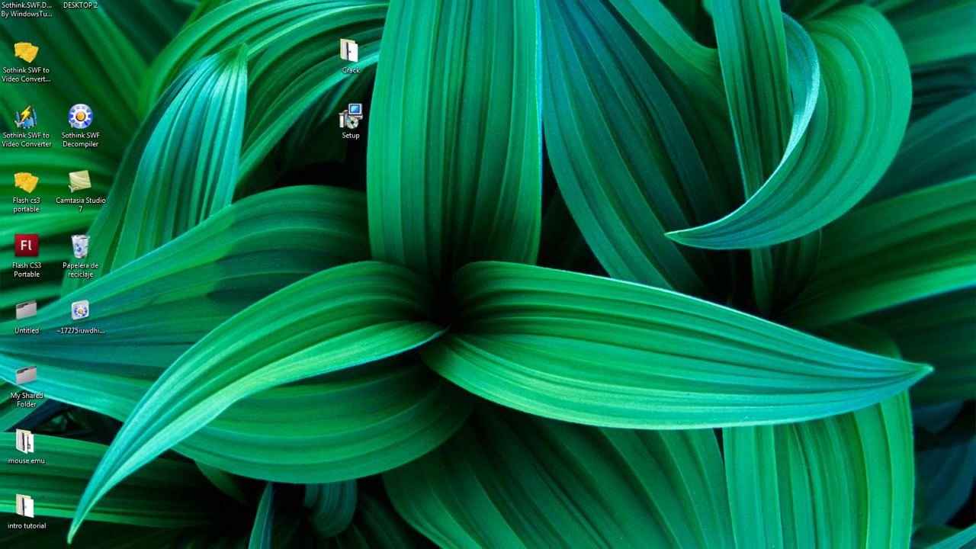
# Step: Copy SWFConverter.exe from the Crack folder and open the installation folder SourceTec\Sothink SWF to Video Converter in Archivos de programa (x86)
pyautogui.doubleClick(349, 52)
pyautogui.moveTo(147, 84); pyautogui.dragTo(117, 55)
pyautogui.press('super')
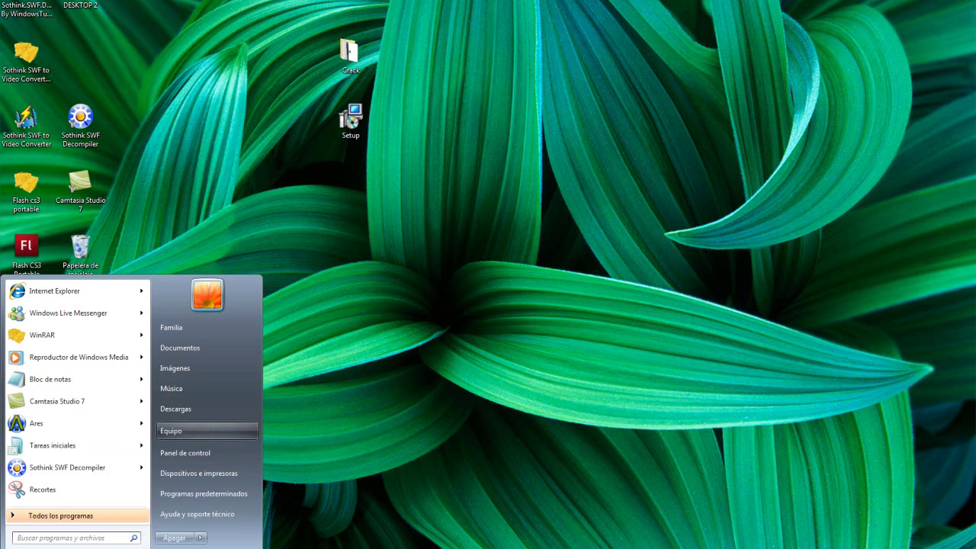
pyautogui.click(183, 407)
pyautogui.doubleClick(140, 65)
pyautogui.doubleClick(137, 63)
pyautogui.click(930, 143)
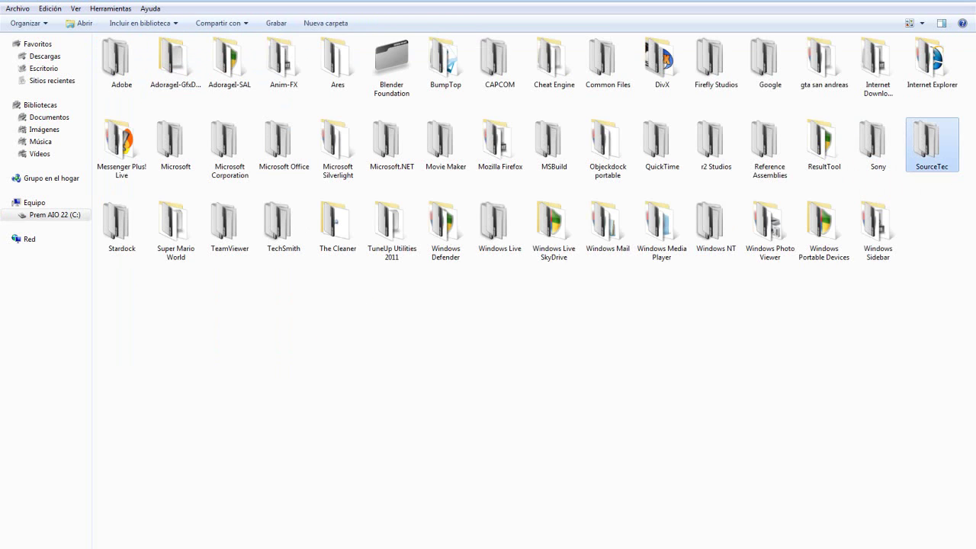
pyautogui.doubleClick(932, 144)
pyautogui.click(157, 63)
pyautogui.press('Return')
# Step: Paste SWFConverter.exe into the installation folder, replacing the existing file, and return to the desktop
pyautogui.hotkey('ctrl', 'v')
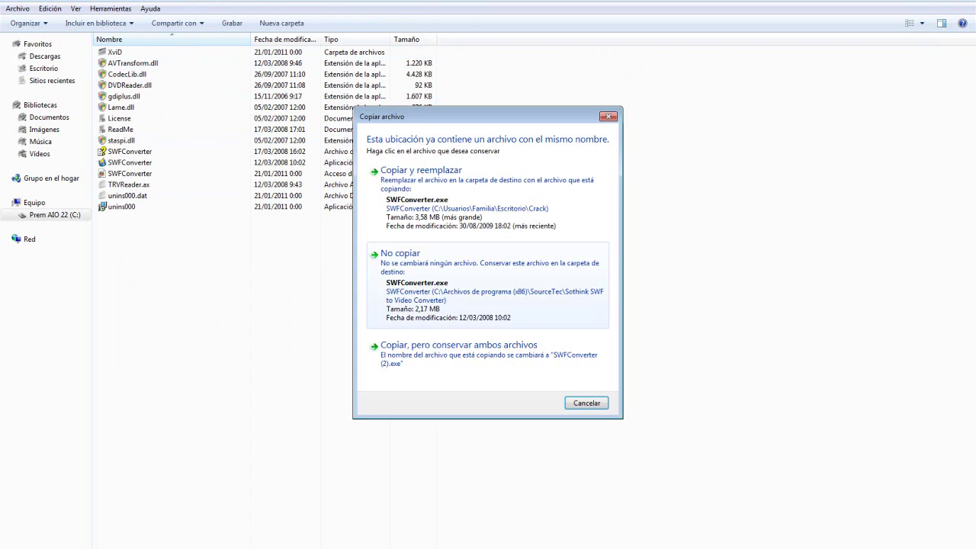
pyautogui.click(488, 199)
pyautogui.press('Return')
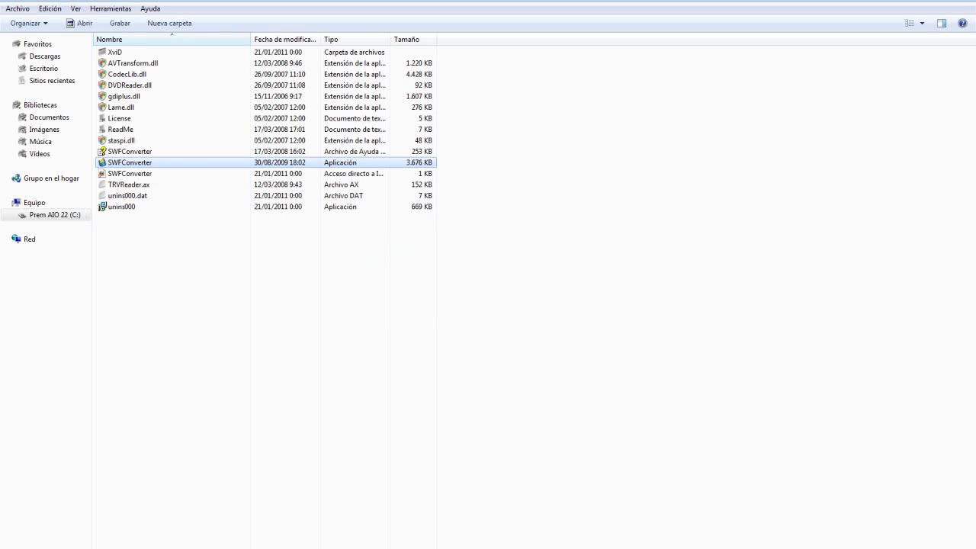
pyautogui.hotkey('alt', 'F4')
pyautogui.moveTo(557, 1); pyautogui.dragTo(321, 290)
pyautogui.click(320, 290)
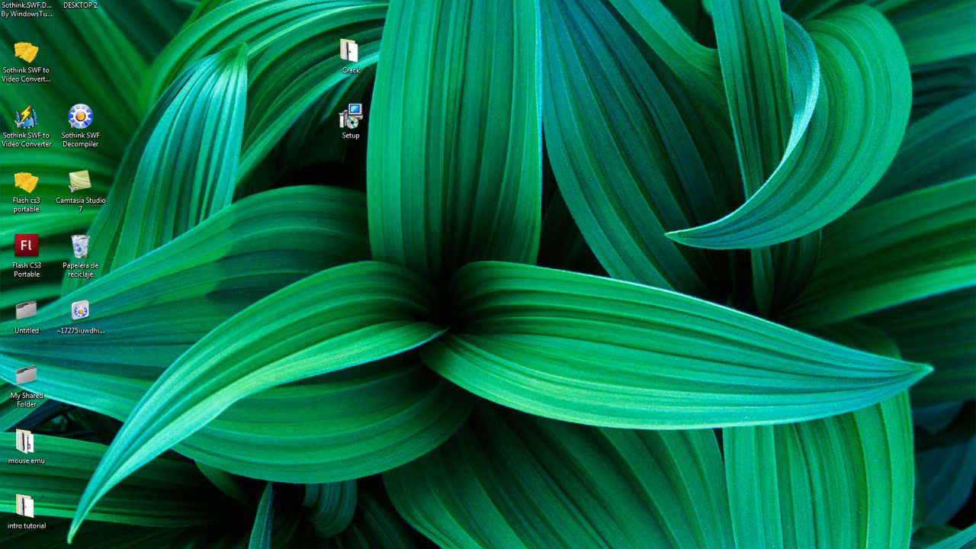
# Step: Copy the SWFConverter application from the SourceTec\Sothink SWF to Video Converter folder to the desktop
pyautogui.press('super+e')
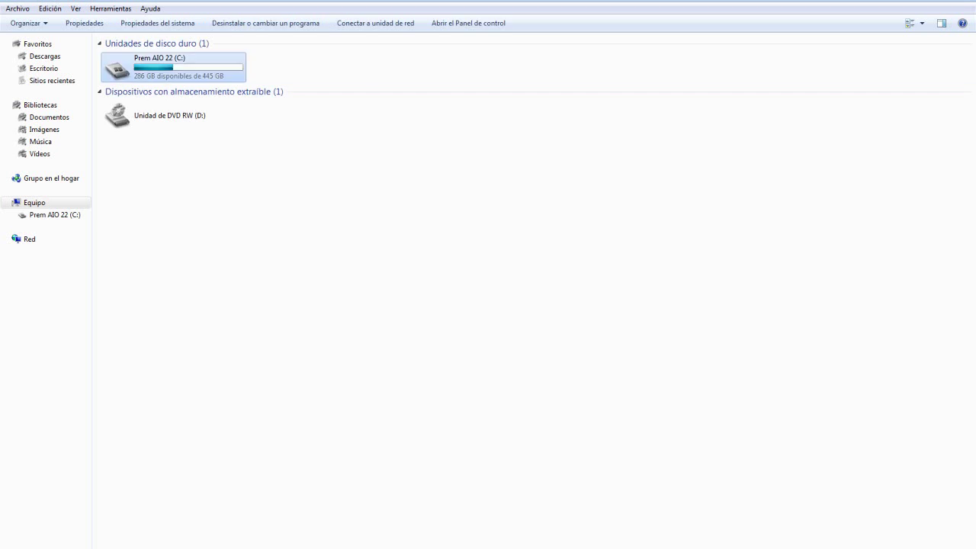
pyautogui.doubleClick(152, 67)
pyautogui.doubleClick(154, 65)
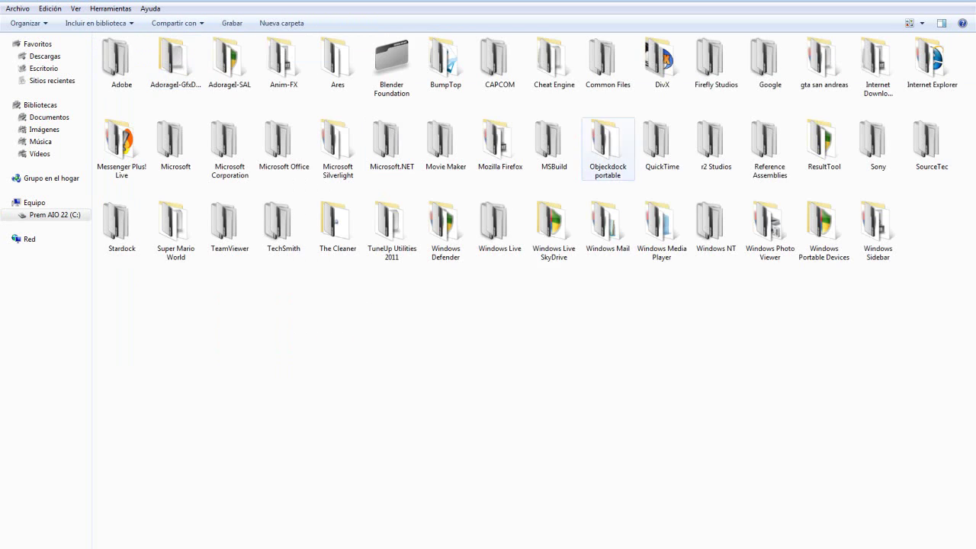
pyautogui.doubleClick(931, 142)
pyautogui.doubleClick(160, 64)
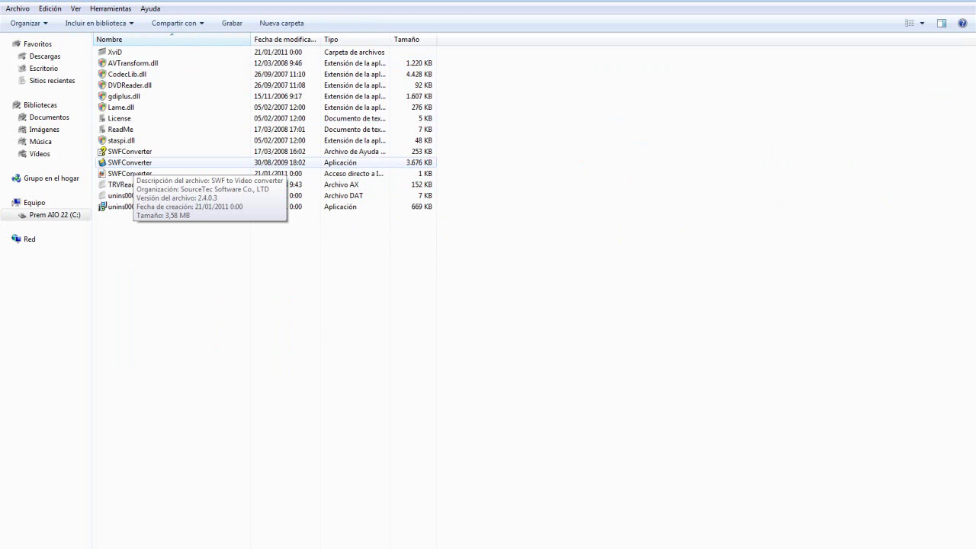
pyautogui.doubleClick(134, 162)
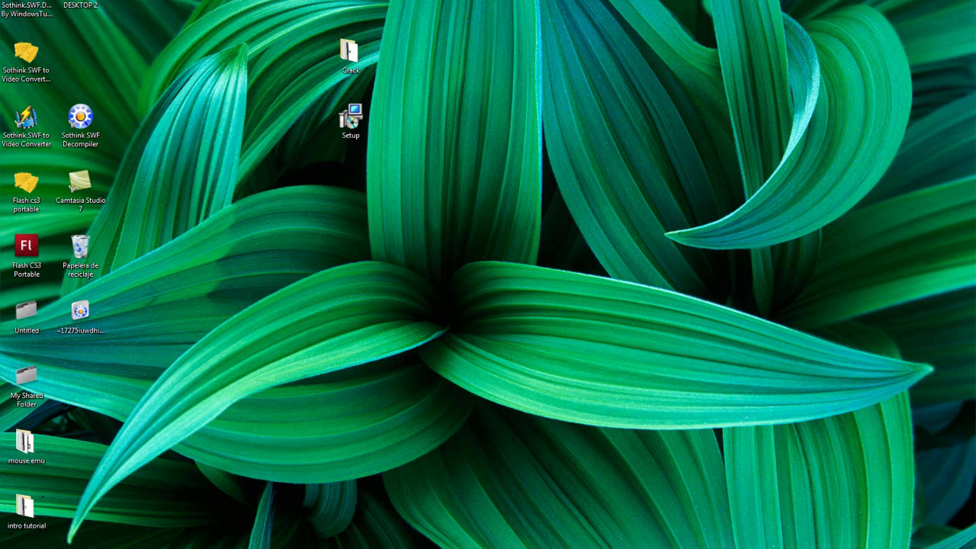
pyautogui.click(80, 314)
pyautogui.hotkey('ctrl', 'v')
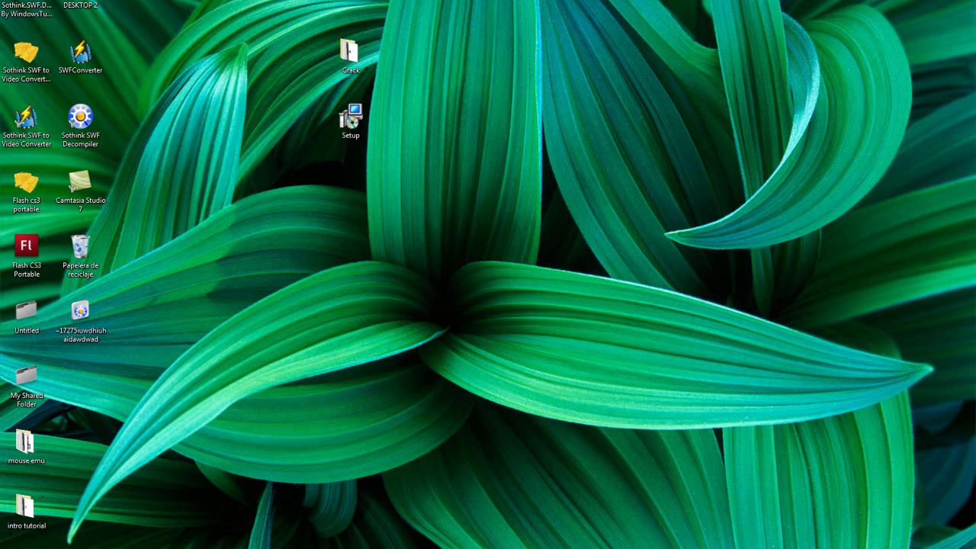
# Step: Move the ~17275iuwdhiuhaidawdwad SWF to an empty desktop area, launch Sothink SWF to Video Converter and load that SWF from the desktop
pyautogui.moveTo(80, 310); pyautogui.dragTo(295, 244)
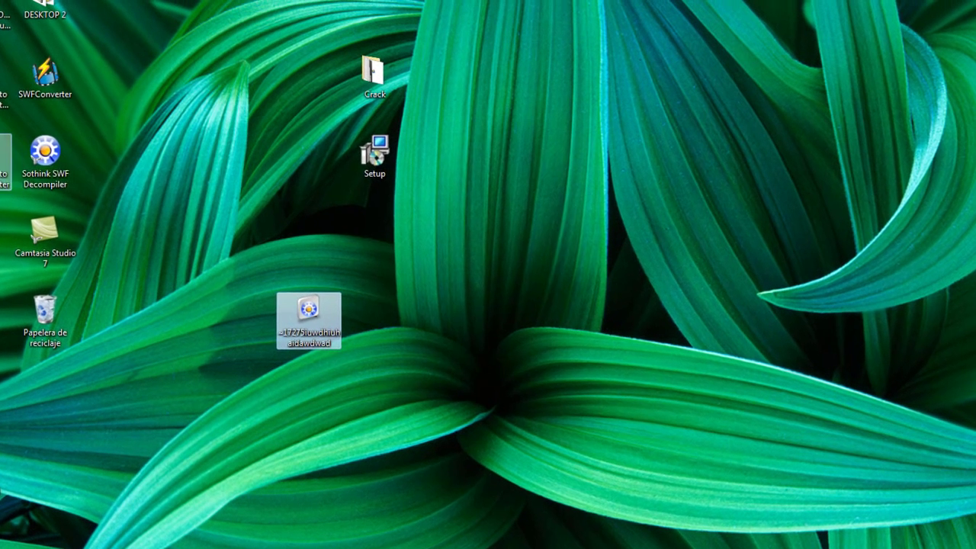
pyautogui.doubleClick(9, 133)
pyautogui.moveTo(503, 144); pyautogui.dragTo(639, 114)
pyautogui.click(857, 184)
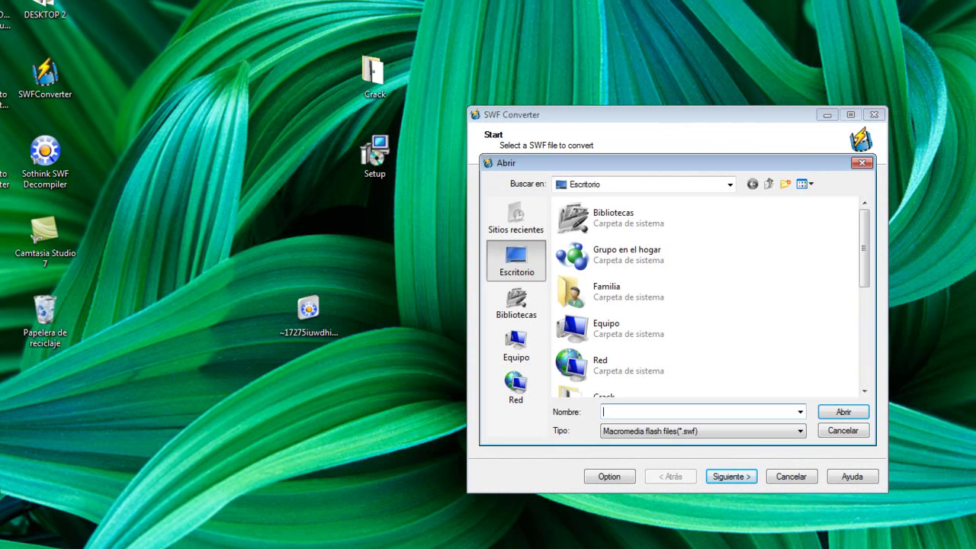
pyautogui.scroll(-3, 686, 328)
pyautogui.click(645, 379)
pyautogui.click(843, 411)
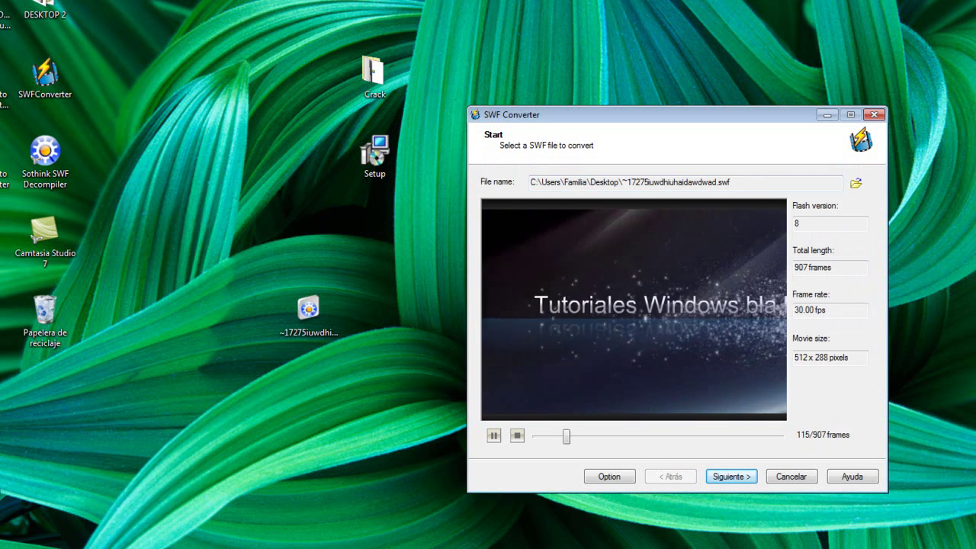
# Step: Convert the movie to AVI video on the desktop with the XVID encoder, 30 fps and original size, using Play and Capture
pyautogui.click(731, 477)
pyautogui.press('Return')
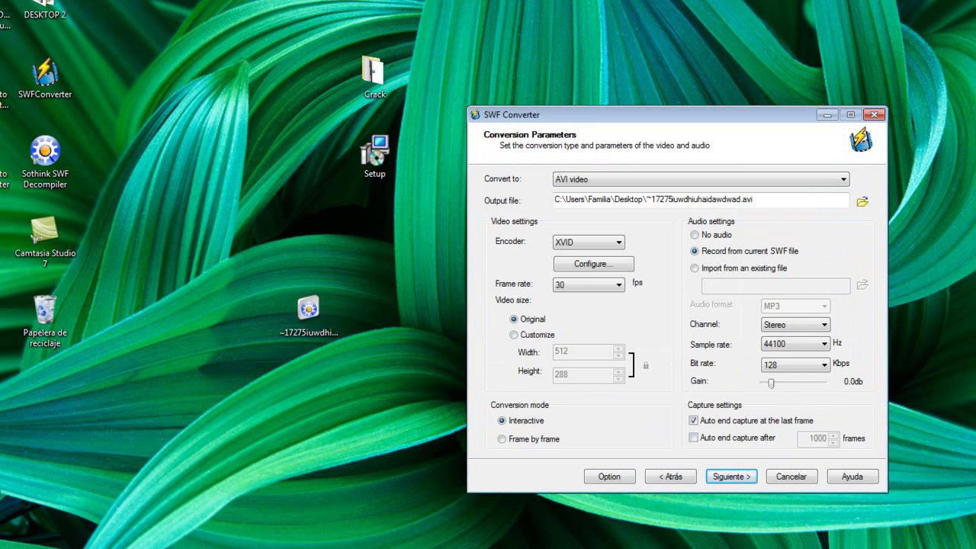
pyautogui.press('Return')
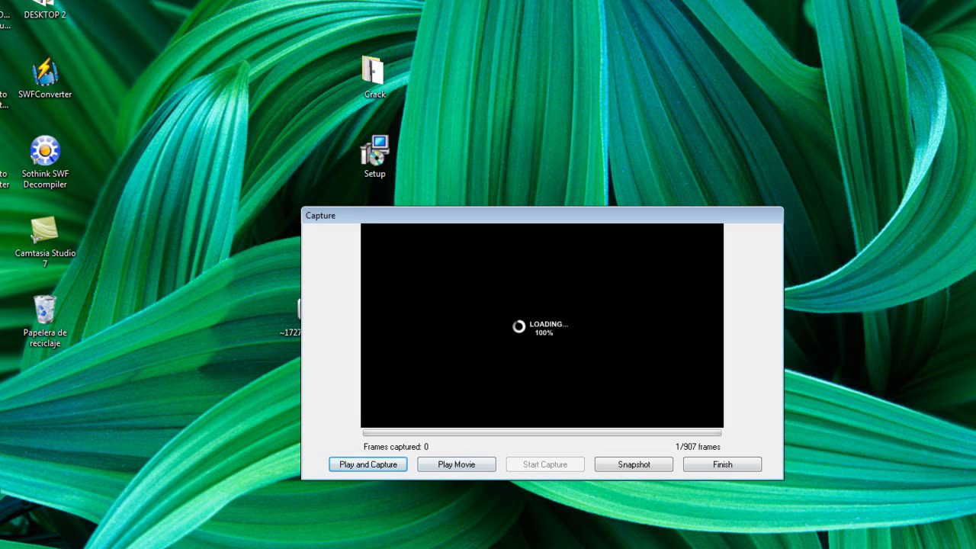
pyautogui.press('Return')
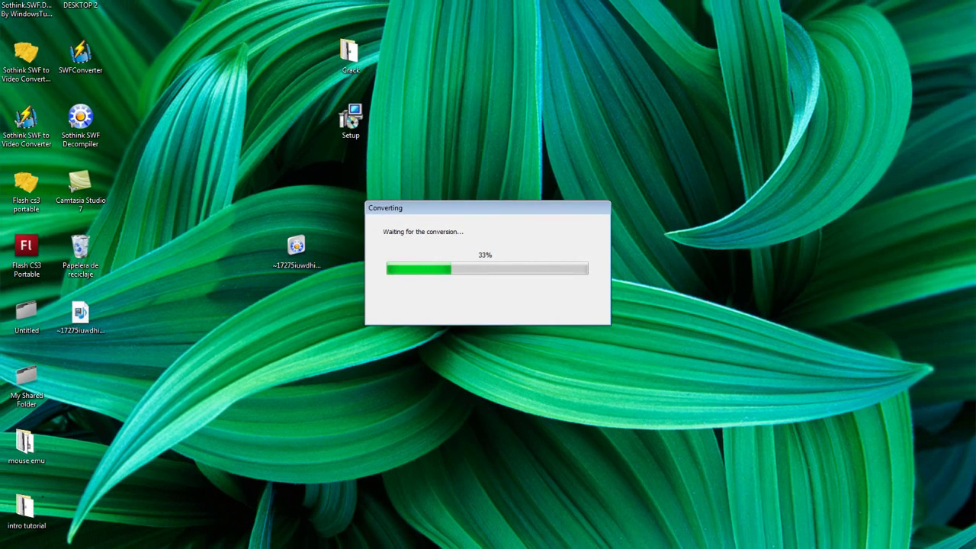
# Step: Clear the Crack folder and the Setup file off the desktop while the conversion runs
pyautogui.moveTo(469, 1); pyautogui.dragTo(348, 136)
pyautogui.moveTo(349, 1); pyautogui.dragTo(349, 1)
pyautogui.moveTo(350, 122); pyautogui.dragTo(26, 186)
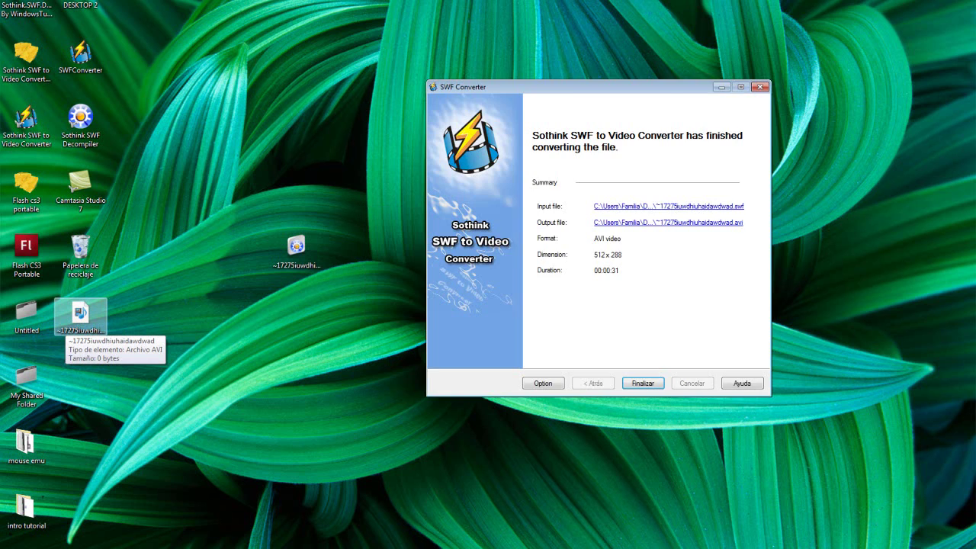
# Step: Finish the conversion wizard and quit the converter
pyautogui.press('Return')
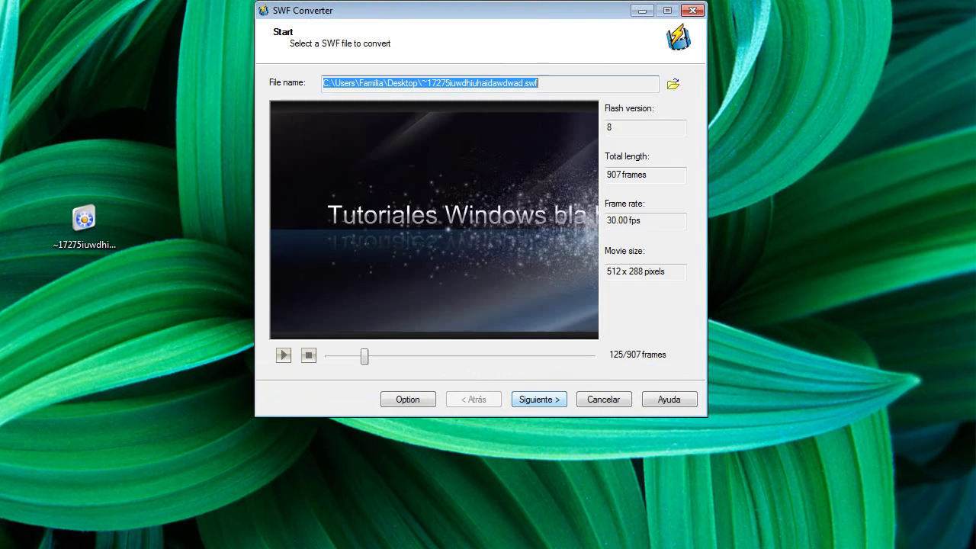
pyautogui.click(692, 10)
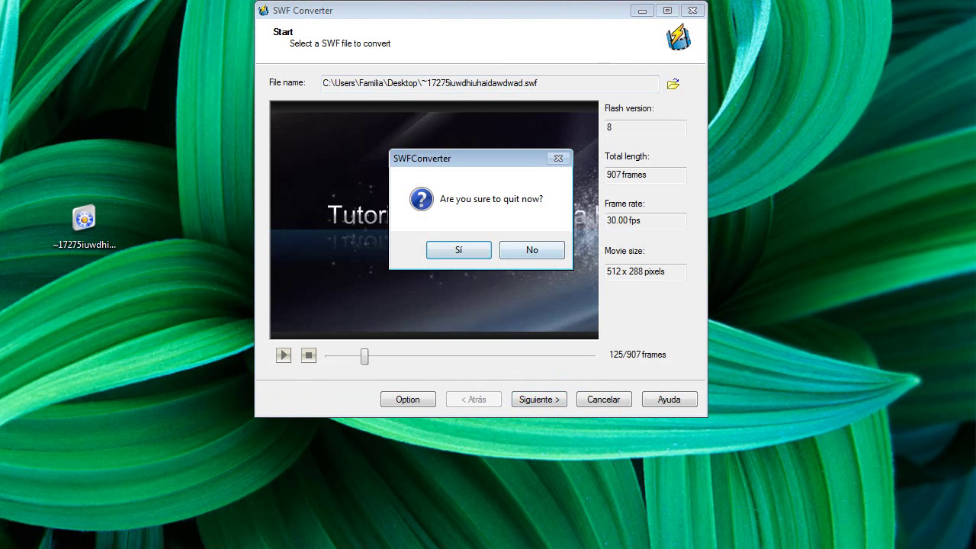
pyautogui.press('Return')
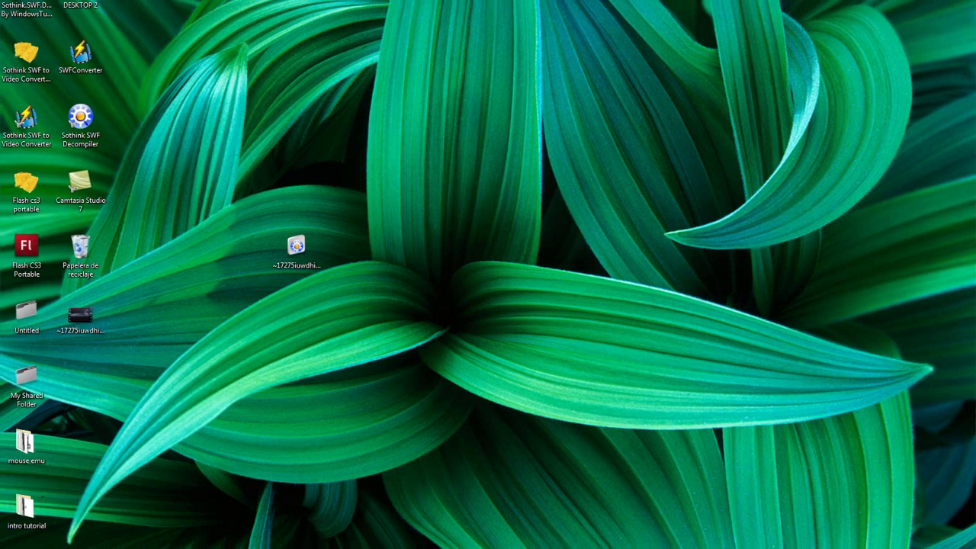
# Step: Play the converted ~17275iuwdhiuhaidawdwad AVI from the desktop in full screen to check the intro
pyautogui.moveTo(118, 534); pyautogui.dragTo(2, 139)
pyautogui.click(80, 320)
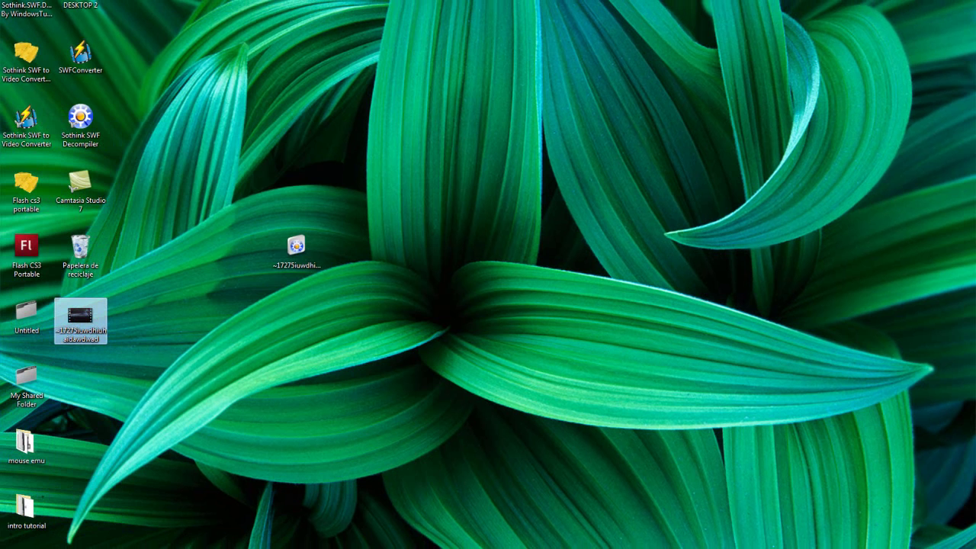
pyautogui.rightClick(86, 336)
pyautogui.click(188, 108)
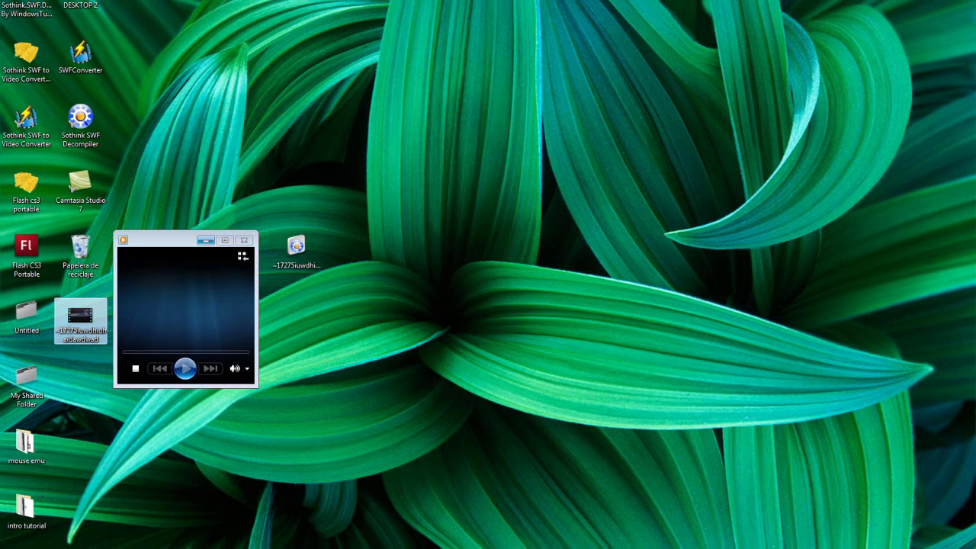
pyautogui.doubleClick(190, 305)
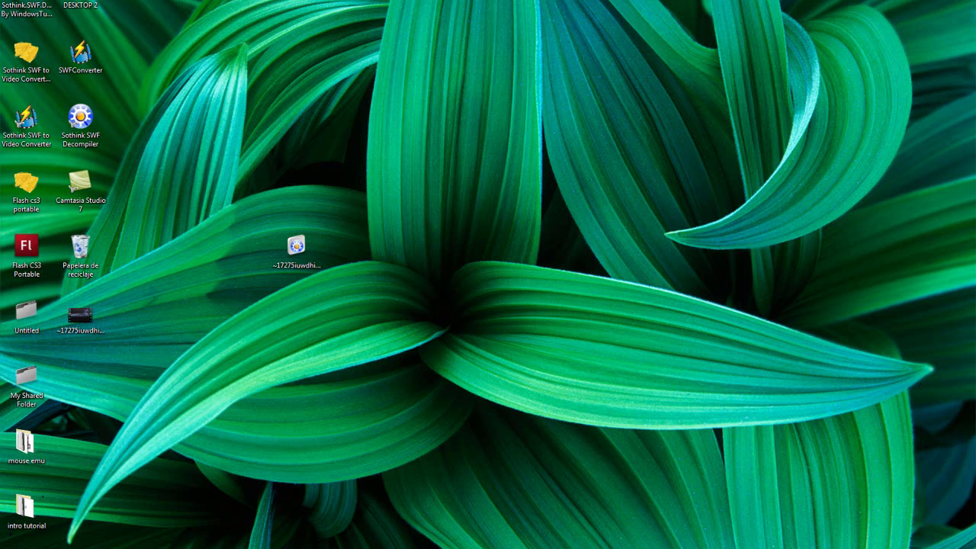
pyautogui.press('super')
pyautogui.moveTo(408, 426); pyautogui.dragTo(219, 46)
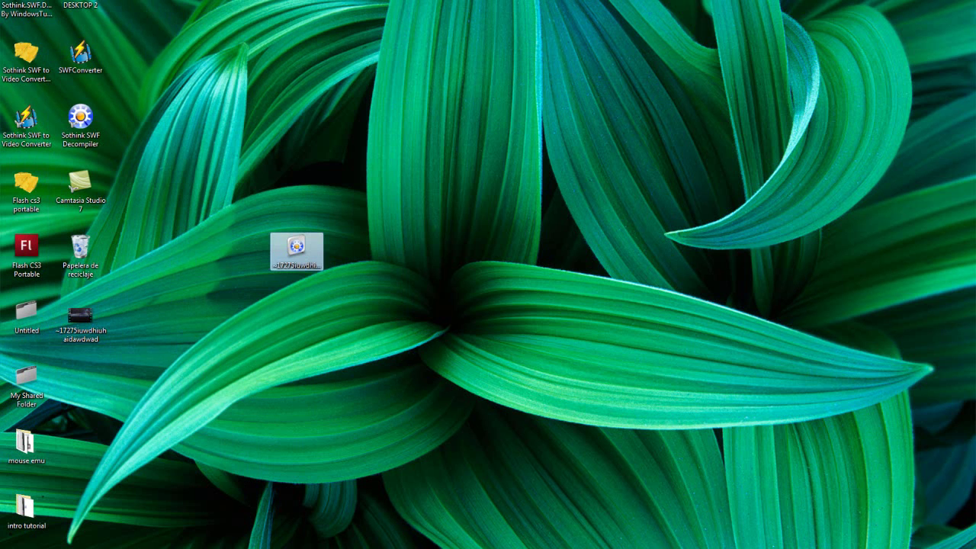